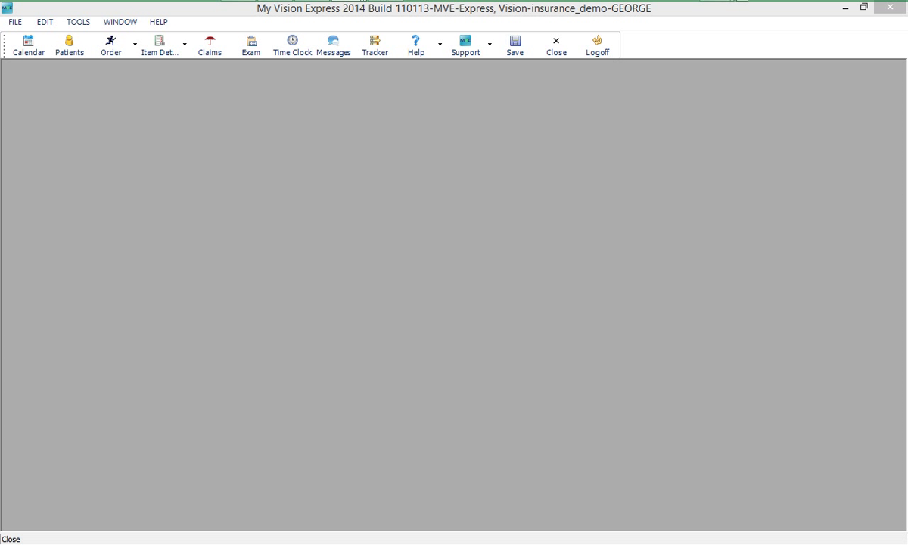
Open the Insurance Companies list through FILE > Setup > Insurance
click(15, 22)
mouse_move(38, 188)
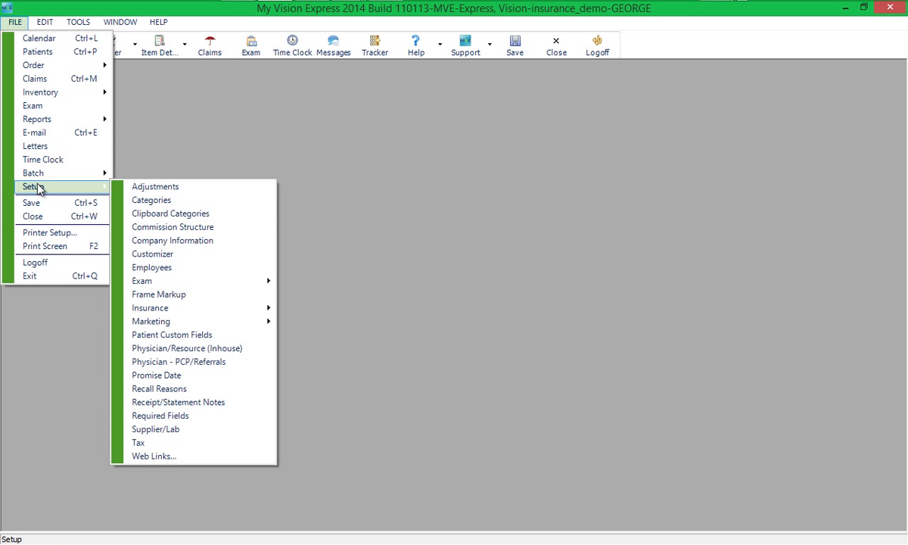
mouse_move(183, 312)
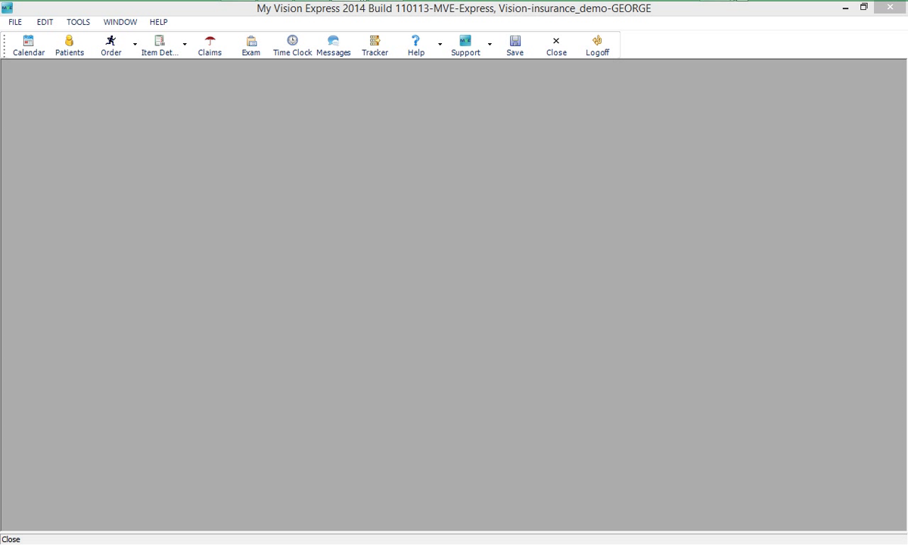
click(15, 22)
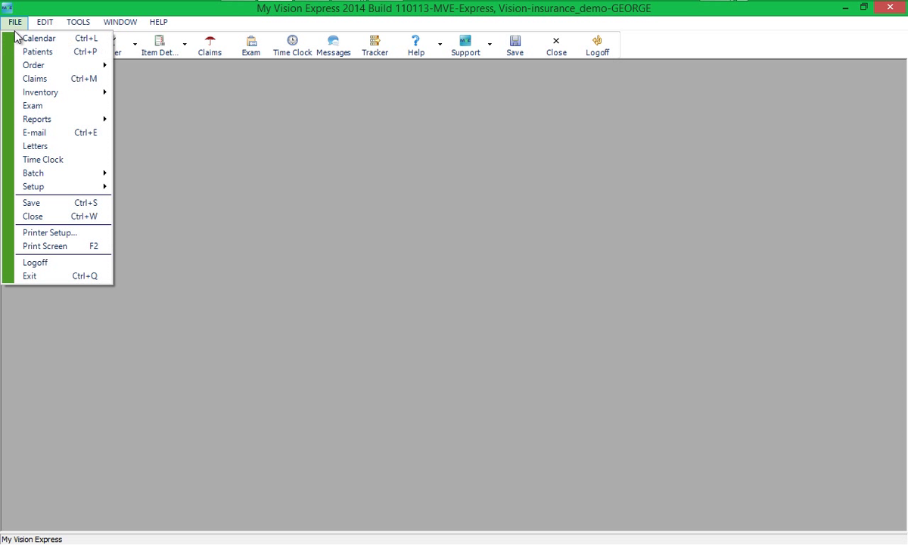
mouse_move(36, 187)
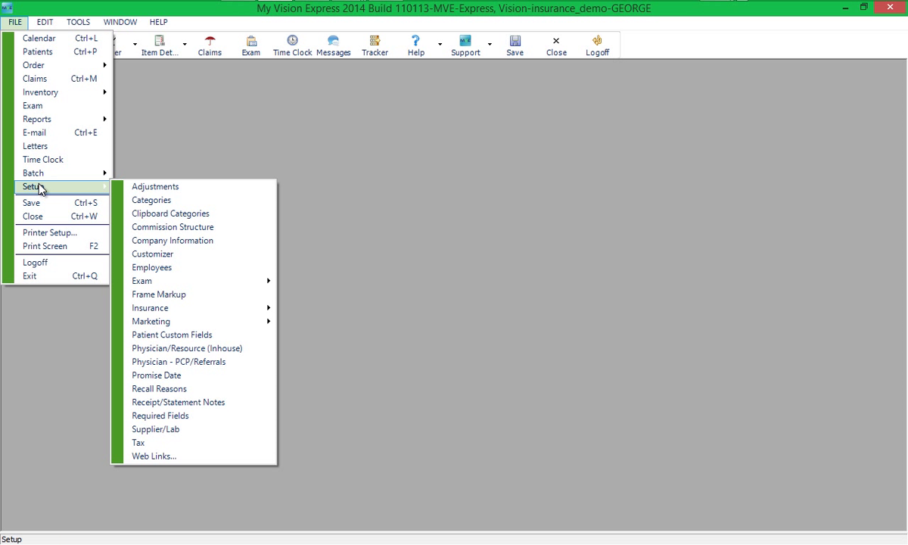
mouse_move(184, 310)
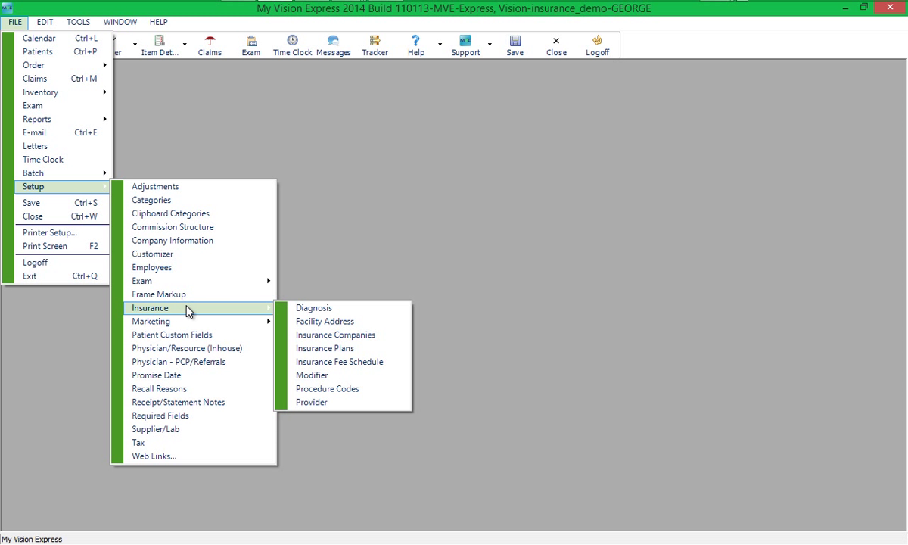
click(315, 336)
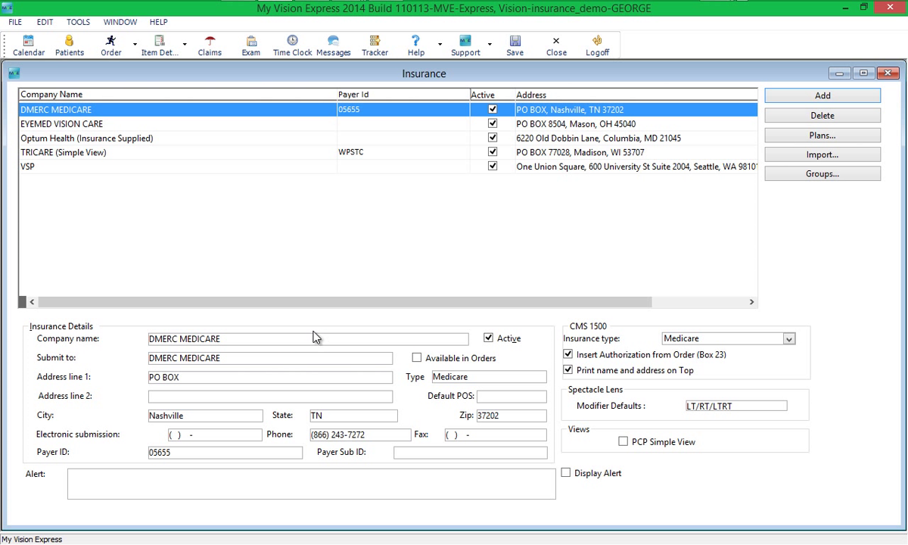
Refresh the VSP carrier list and import AL BCBS - Blue Cross and Blue Shield of Alabama (SB510)
click(779, 155)
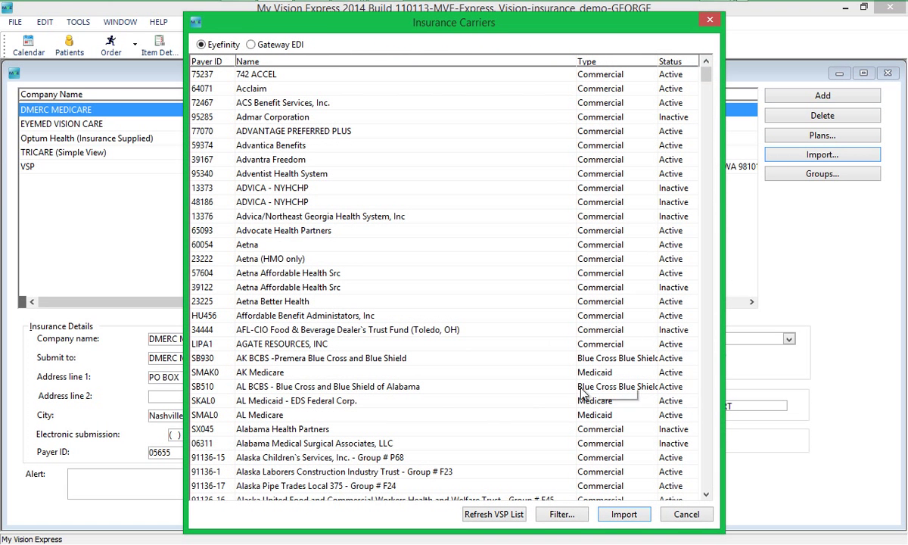
click(508, 517)
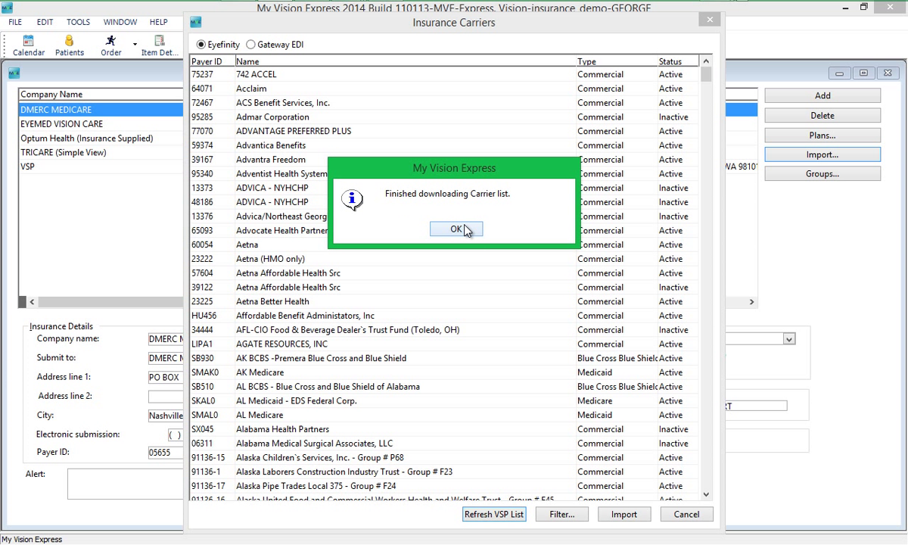
click(457, 229)
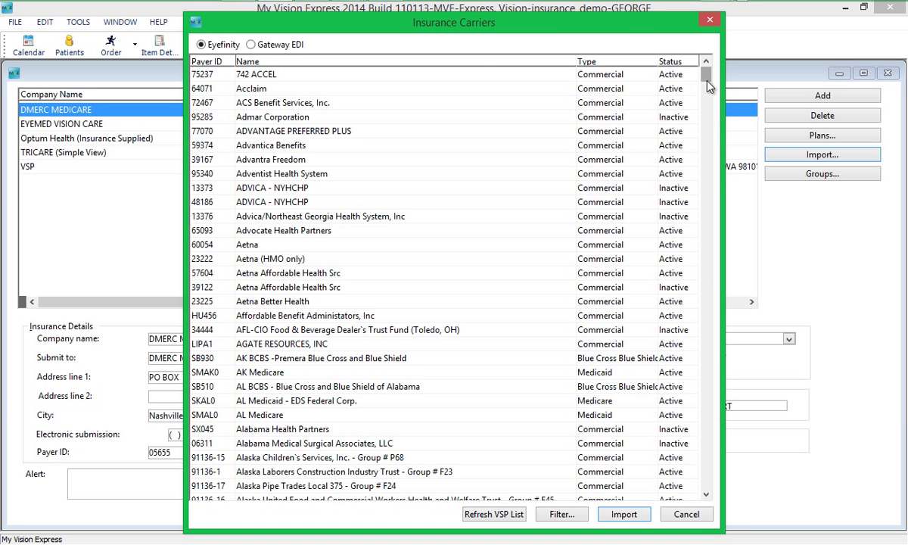
drag(707, 85, 708, 92)
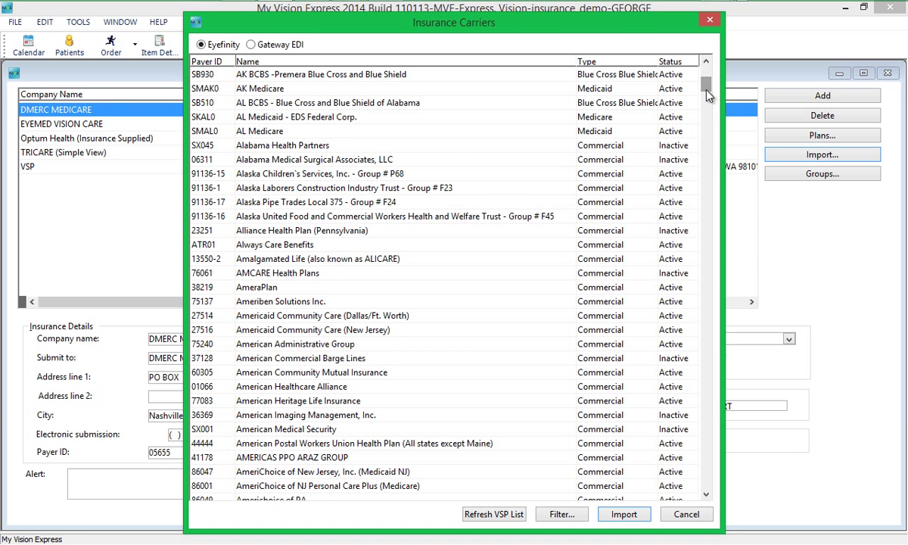
click(548, 108)
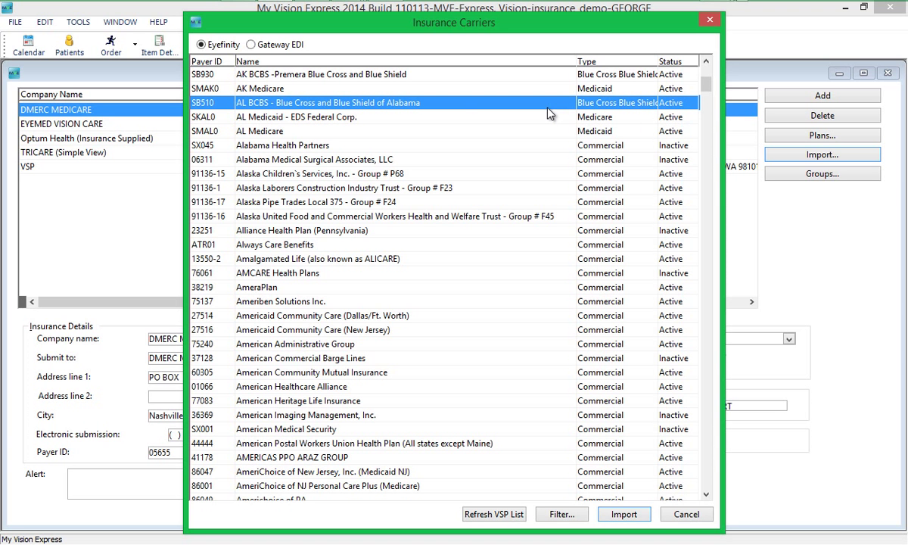
click(621, 513)
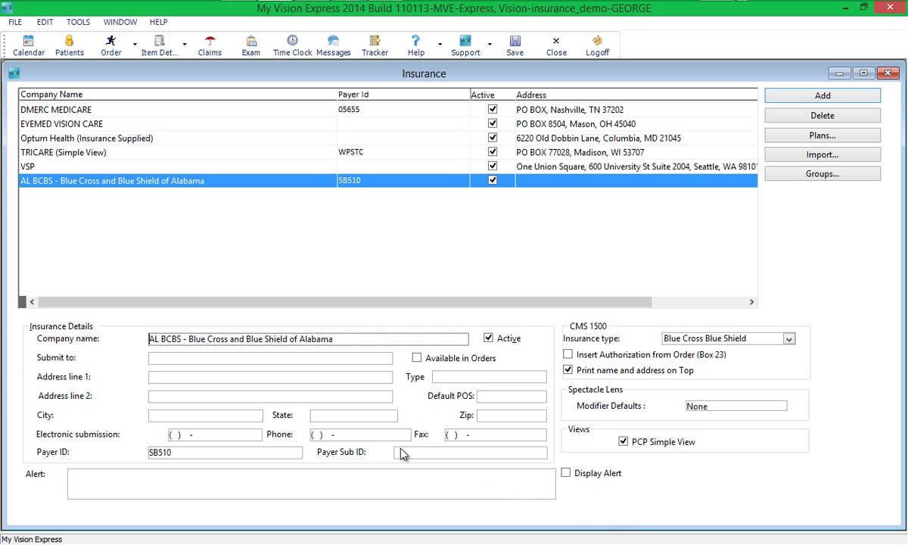
Paste the company name as submit-to, enter the street address, and set place of service 11
click(241, 365)
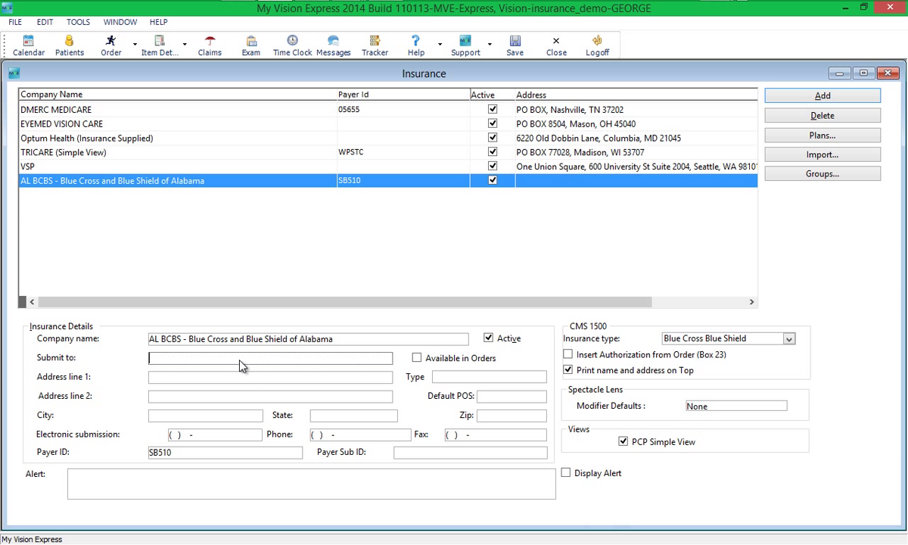
text(AL BCBS - Blue Cross and Blue Shield of Alabama)
click(229, 377)
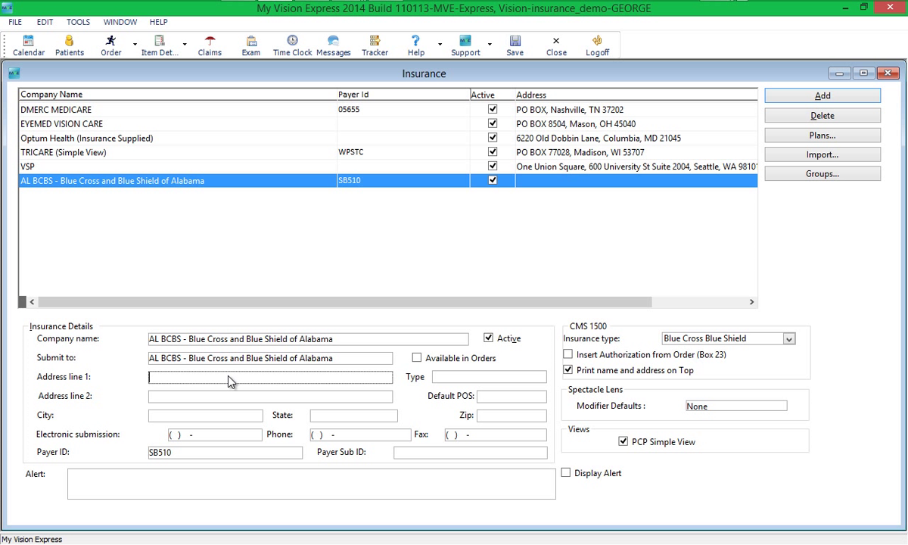
text(450 Riverchase Parkway East)
key(Tab)
click(511, 396)
click(530, 483)
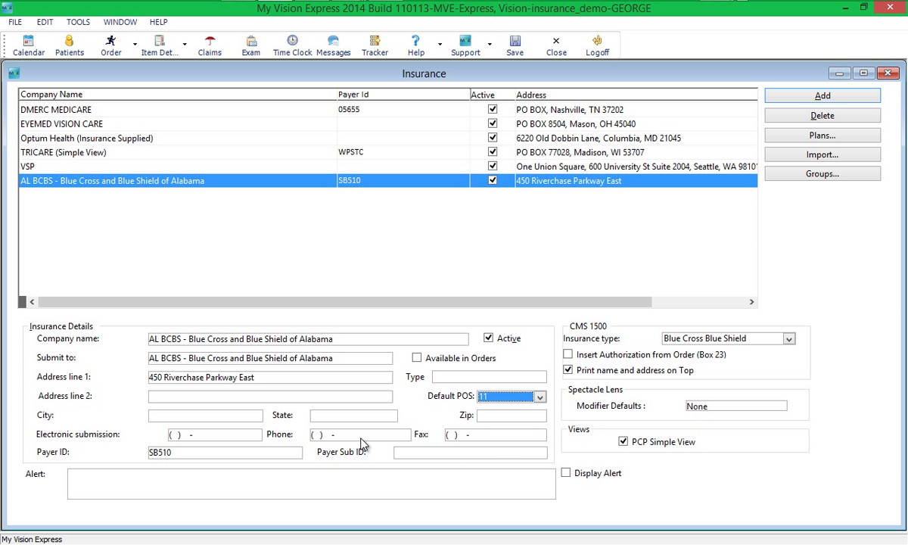
Enter the carrier's city, state, zip and phone number, and set its type to Vision
click(195, 420)
text(Birmingham)
key(Tab)
text(AL)
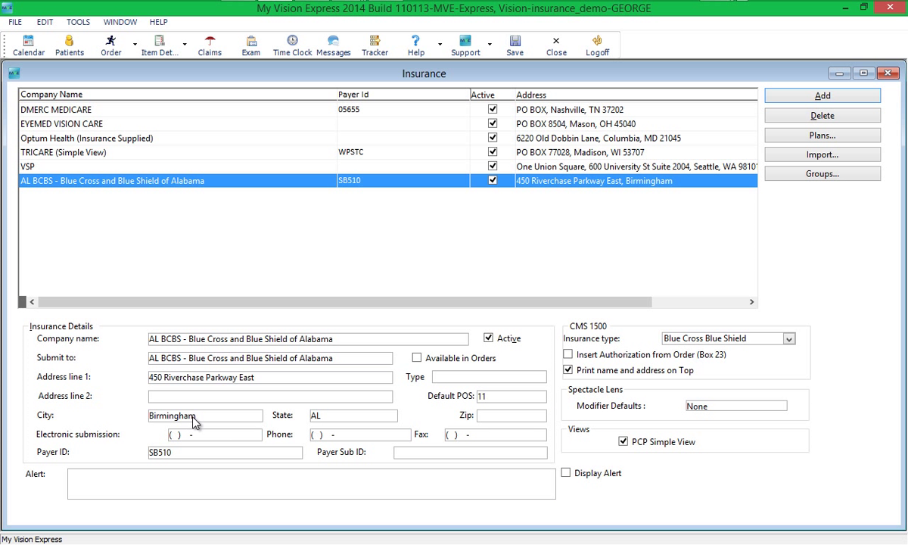
key(Tab)
text(35244)
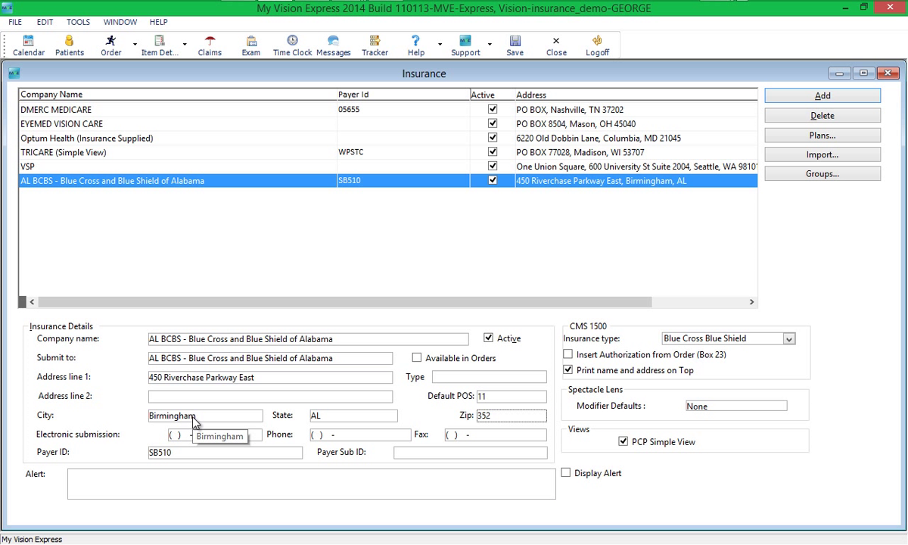
click(312, 437)
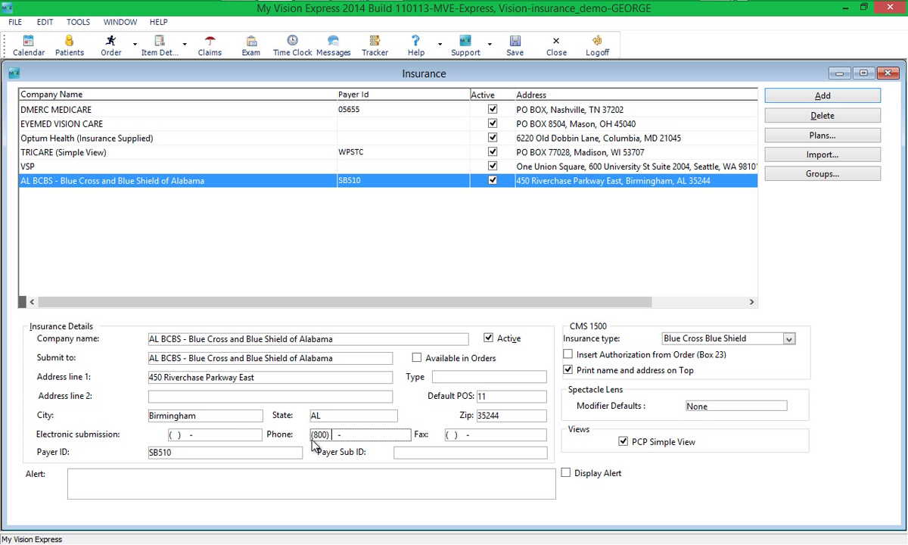
click(484, 377)
click(490, 391)
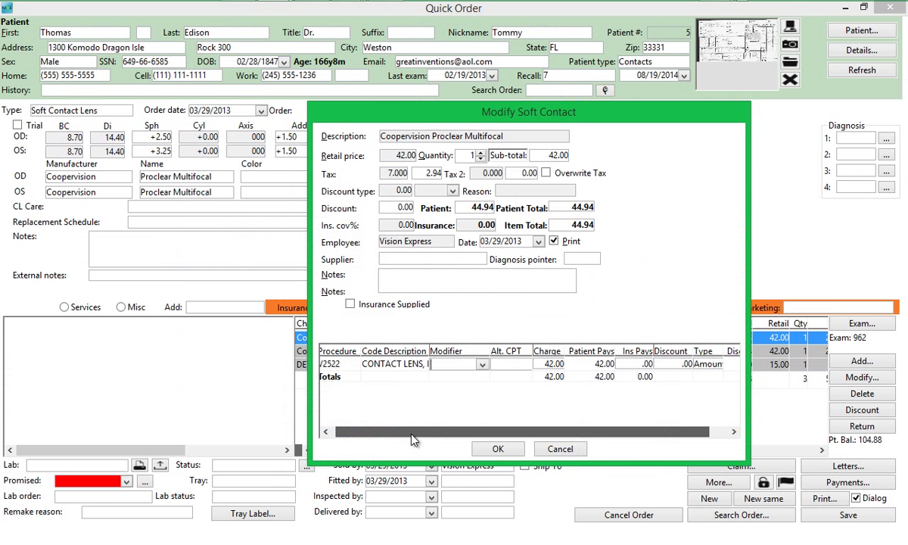
drag(412, 433, 431, 432)
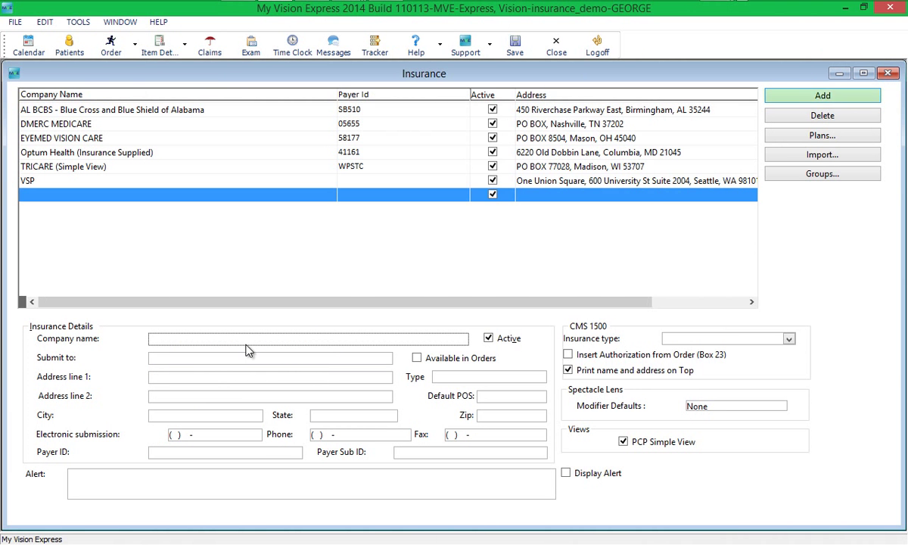
Name the carrier My Demo Insurance, fill submit-to and both address lines, and choose POS 11 Office
text(My Demo Insurance)
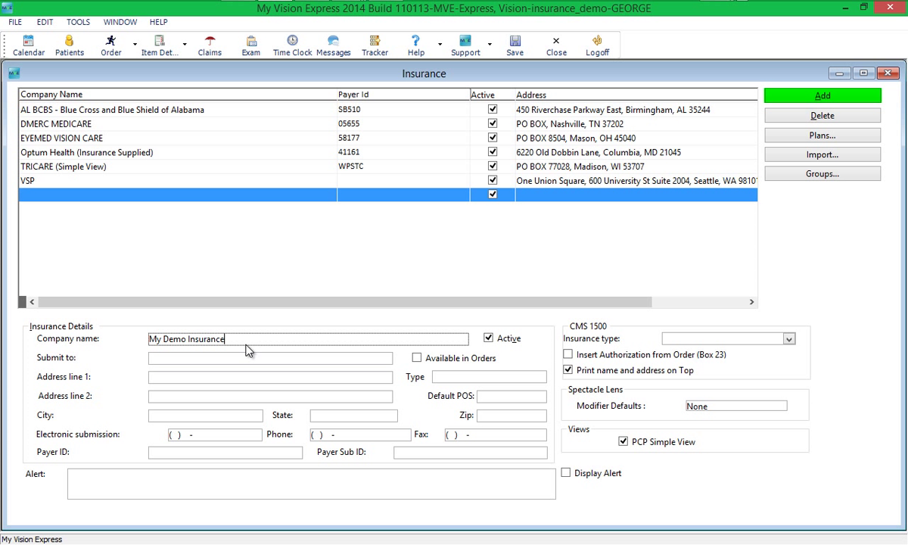
key(Tab)
key(Tab)
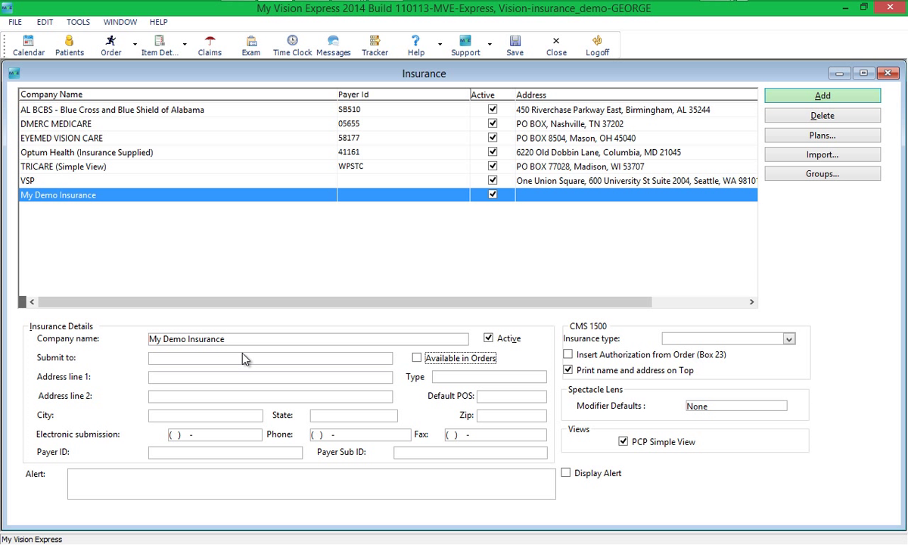
click(246, 357)
text(My Demo Insurance)
click(239, 382)
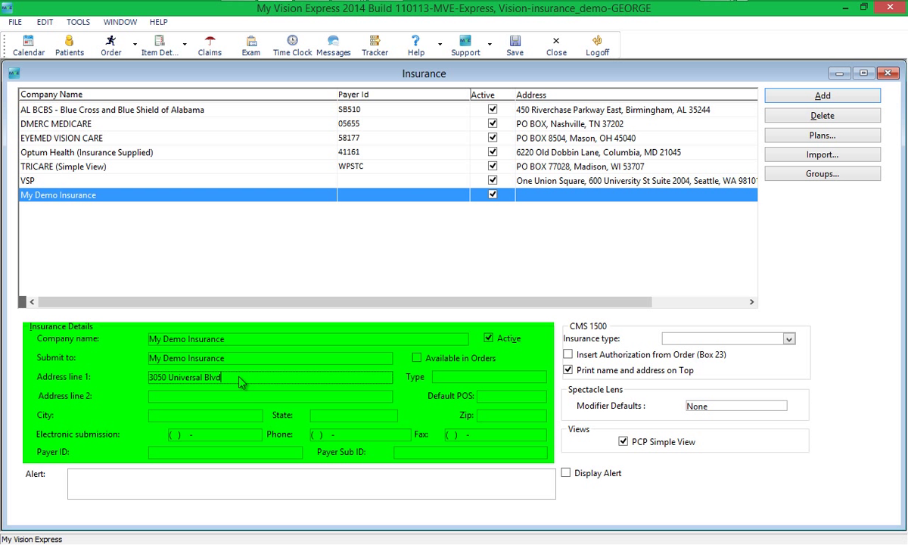
key(Tab)
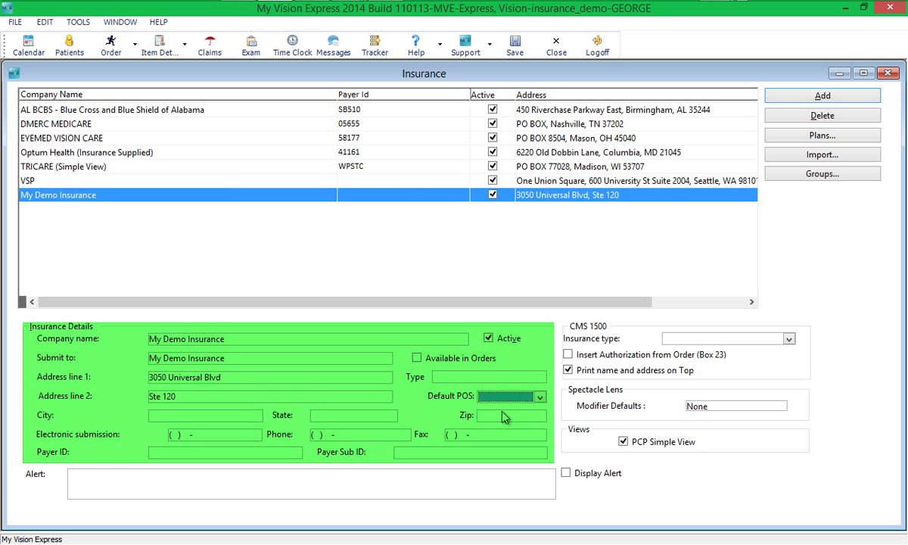
click(531, 396)
click(518, 458)
Enter the carrier's city, state, zip and phone, payer ID 12345, and set type Vision
click(241, 418)
text(Weston)
key(Tab)
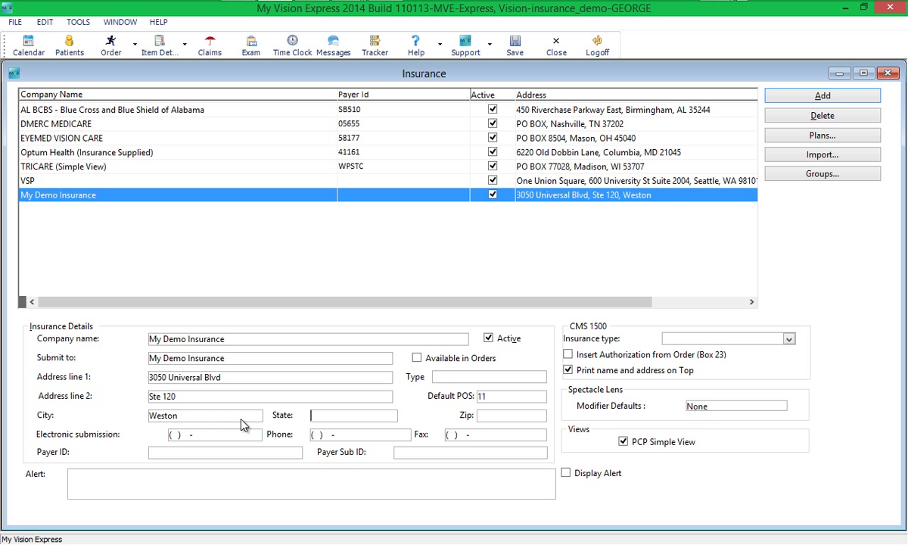
text(FL)
key(Tab)
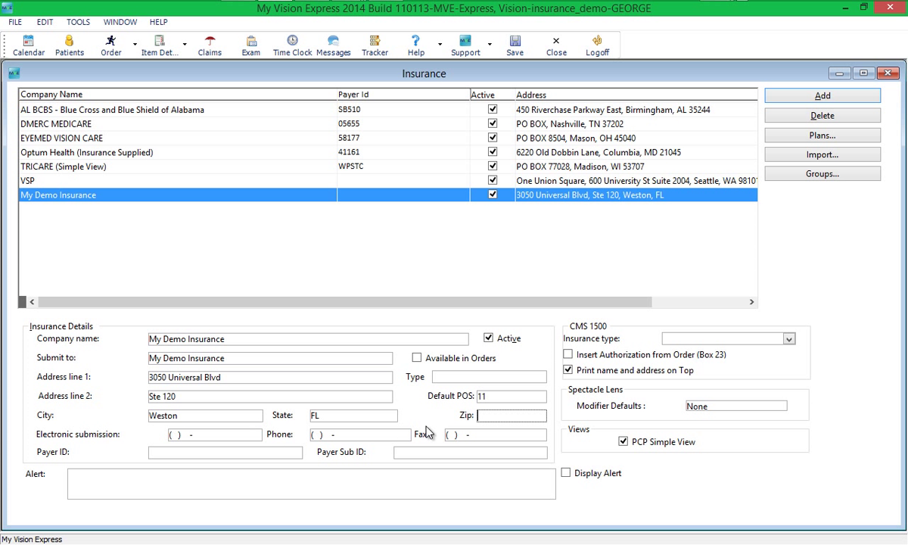
text(33331)
click(404, 435)
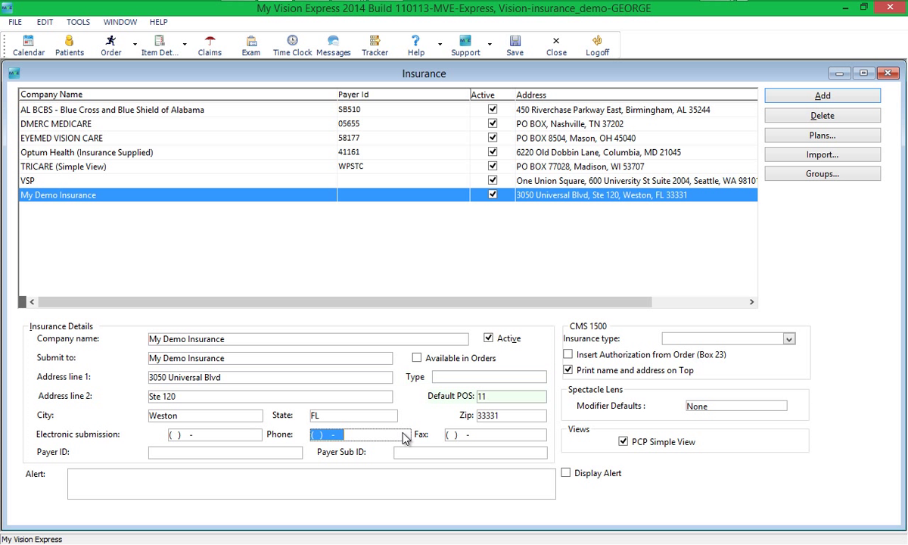
click(278, 454)
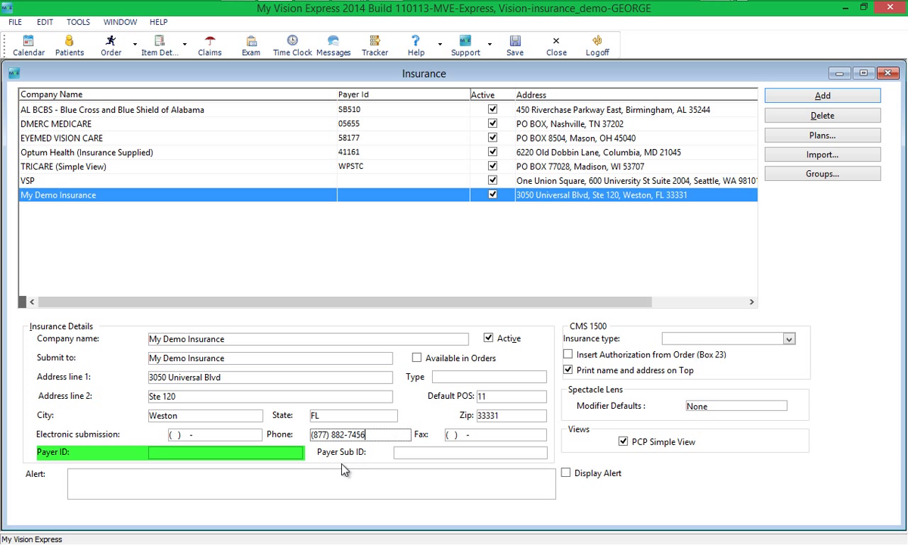
text(12345)
click(511, 377)
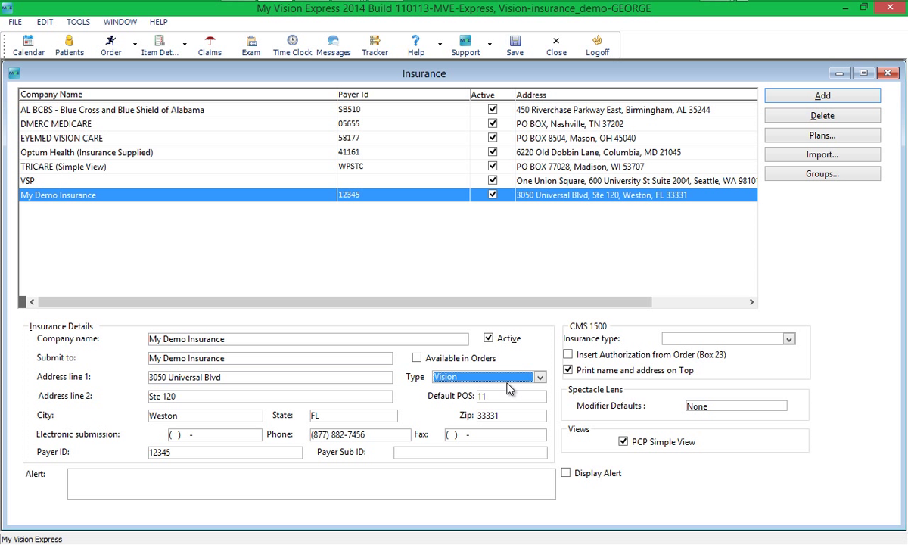
Set CMS 1500 type to Other, add a displayed Test Alert, and save the carrier
click(750, 340)
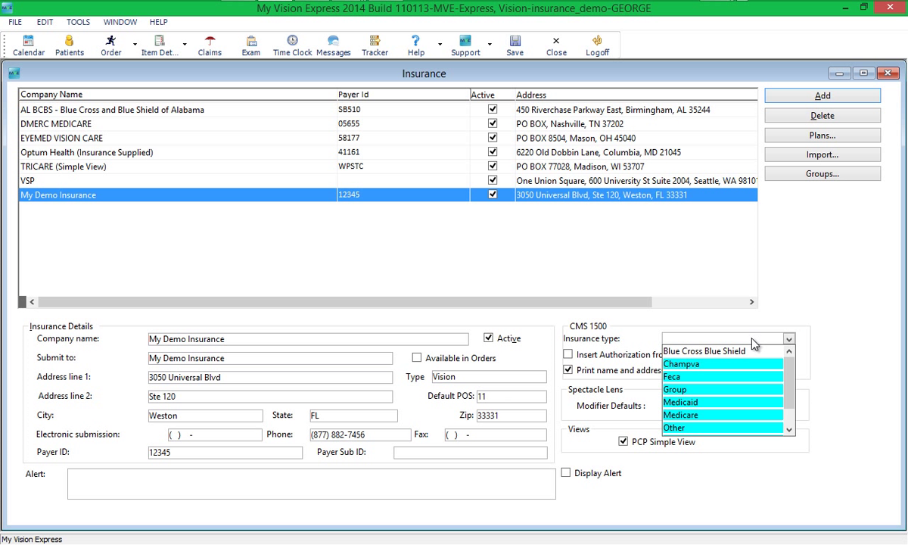
click(726, 428)
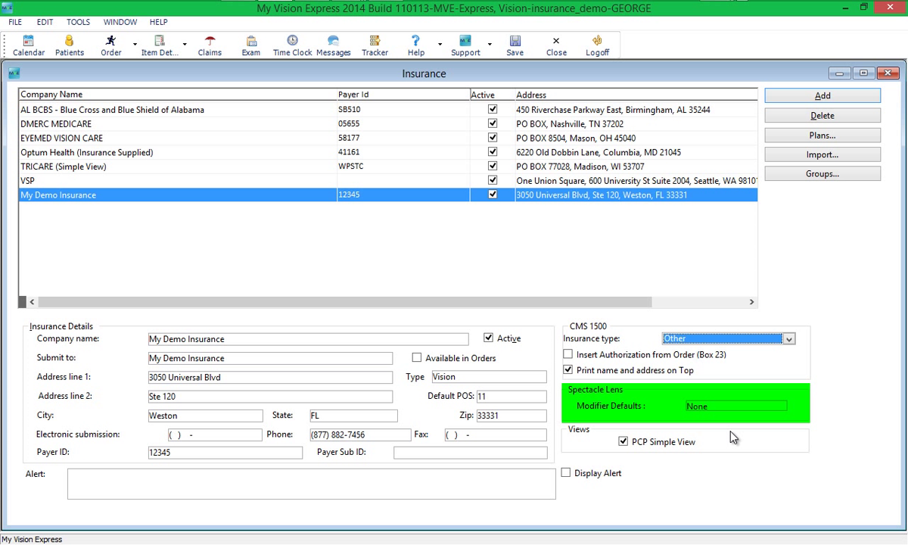
click(515, 46)
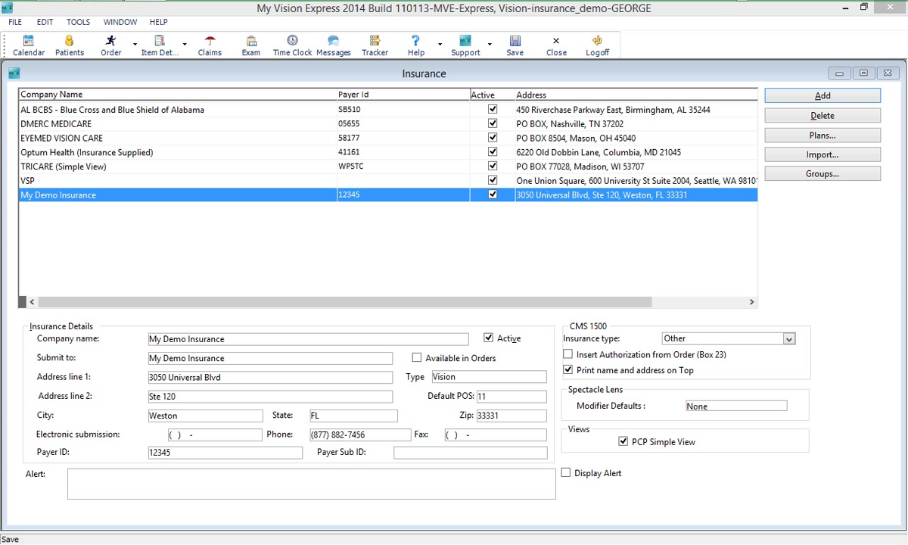
click(116, 493)
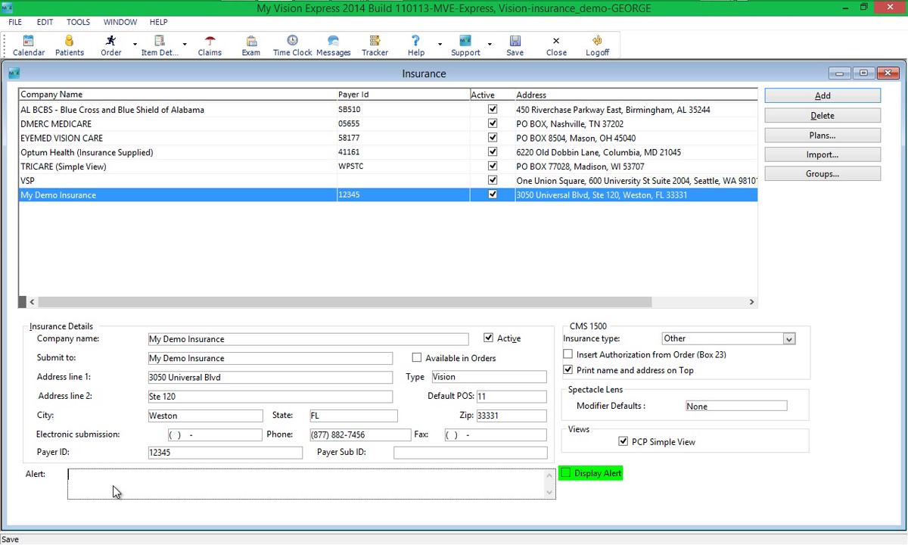
text(Test Alert)
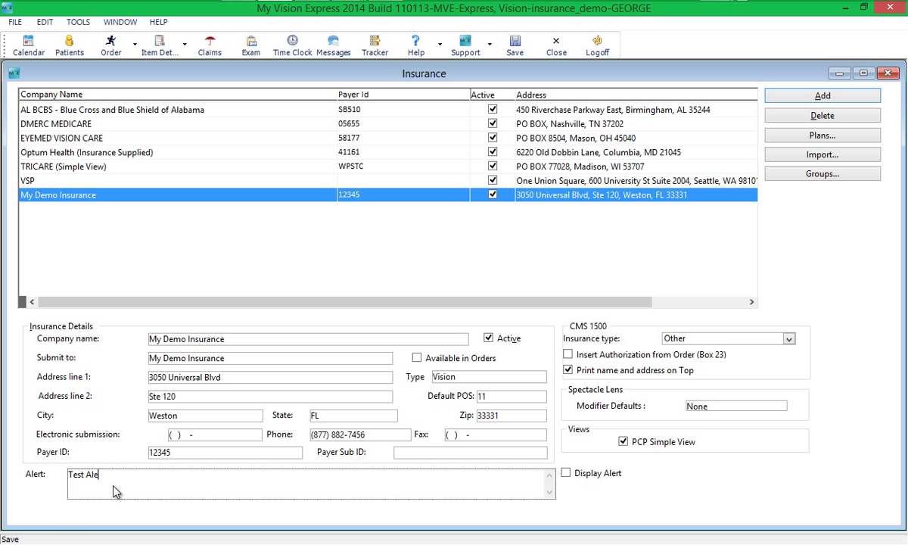
click(572, 472)
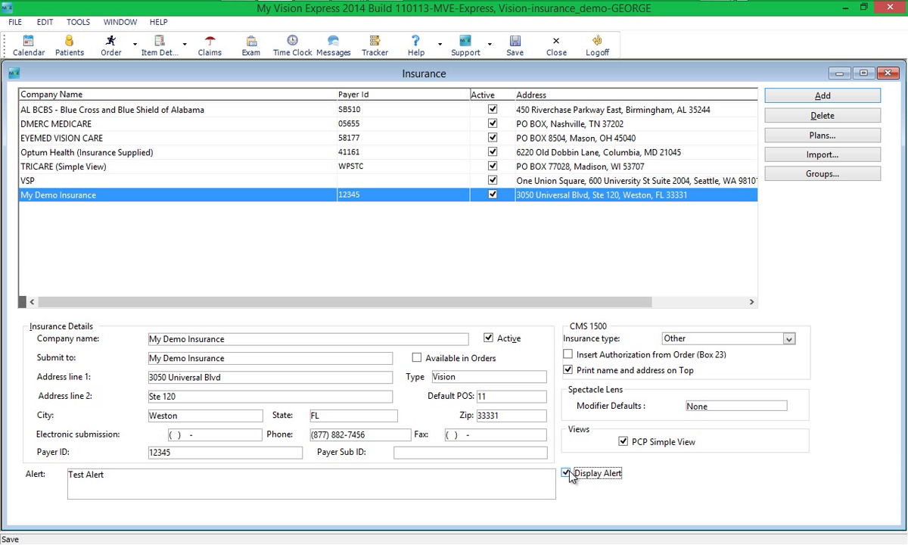
click(513, 47)
Pick My Demo Insurance on a Quick Order to trigger its alert, then view it in the patient's insurance
click(450, 230)
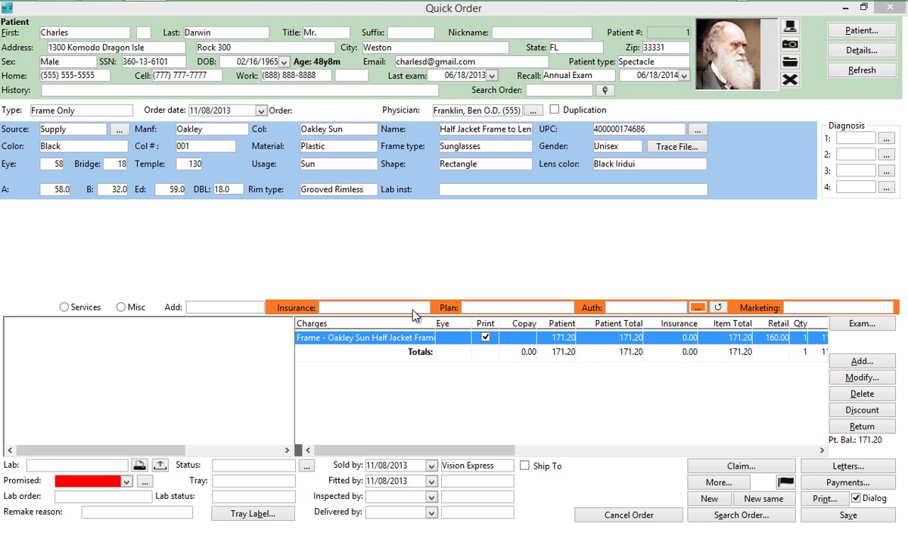
click(413, 311)
click(406, 337)
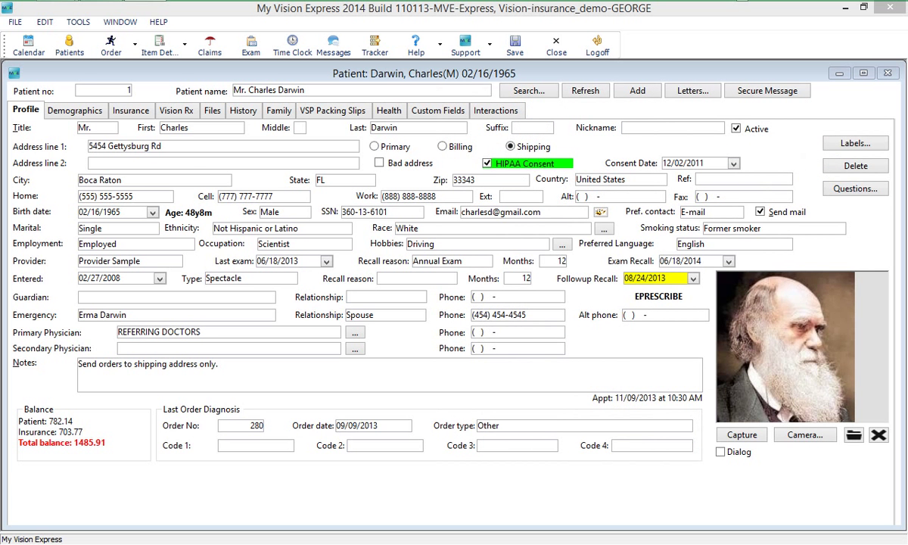
click(146, 112)
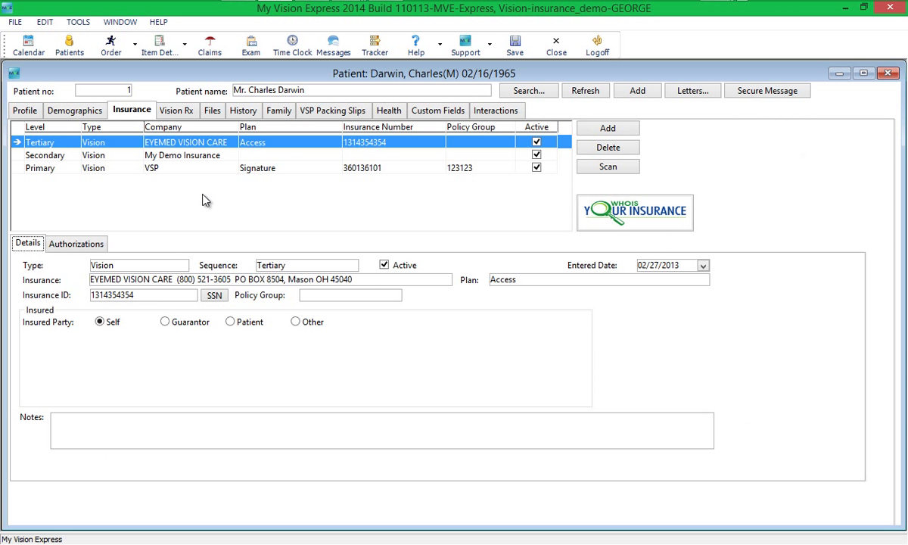
click(211, 156)
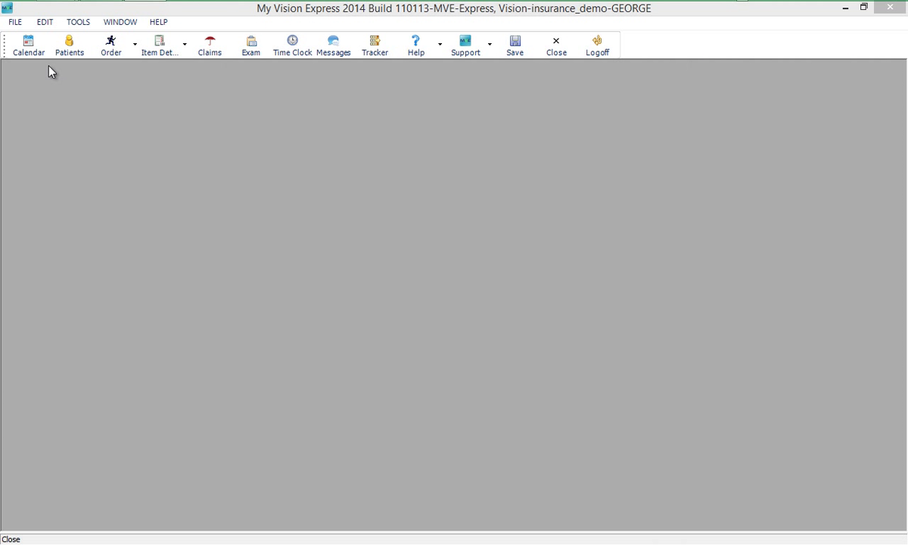
Open the Insurance Plans list through FILE > Setup > Insurance
click(15, 22)
mouse_move(30, 187)
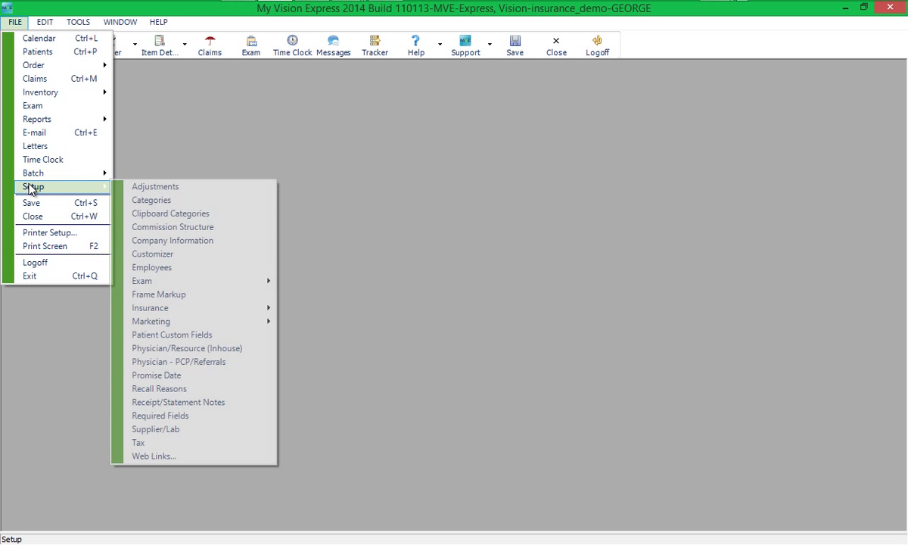
mouse_move(215, 311)
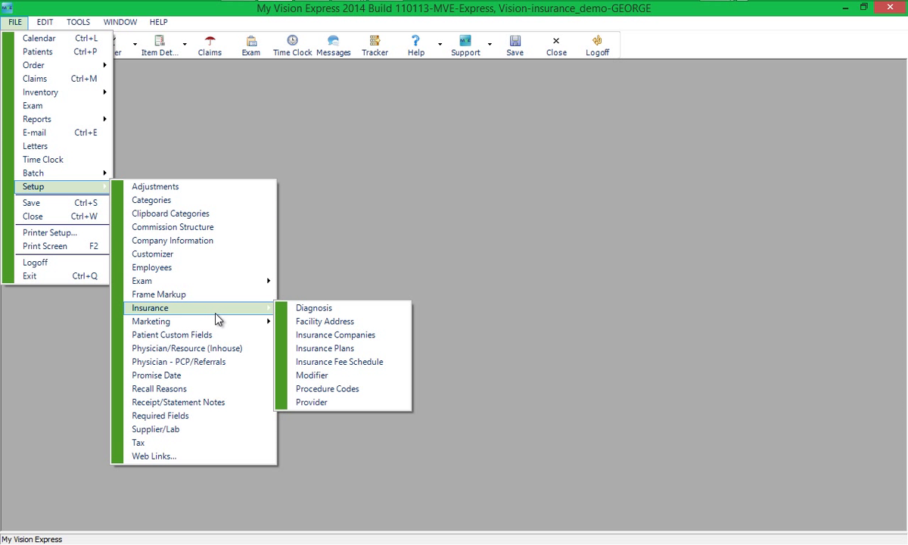
click(314, 349)
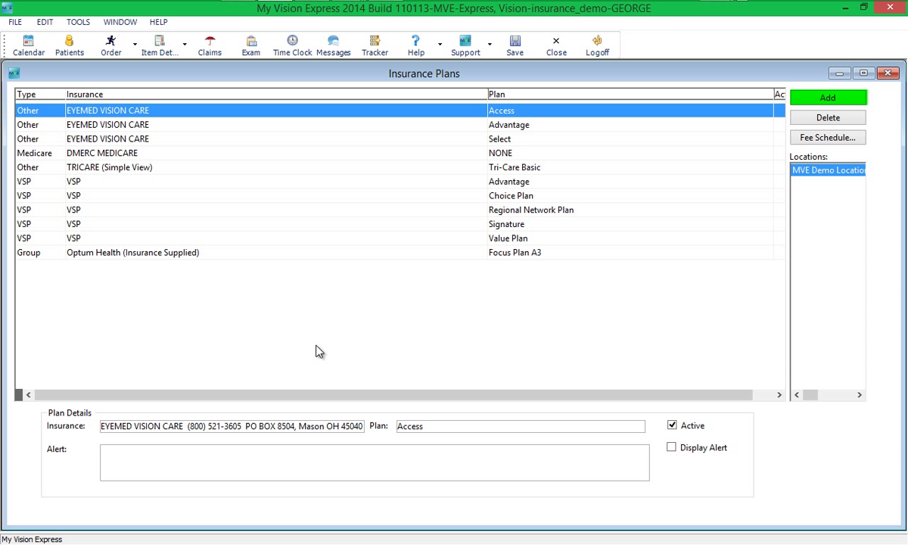
Add a plan named Plan A under My Demo Insurance and save it
click(837, 101)
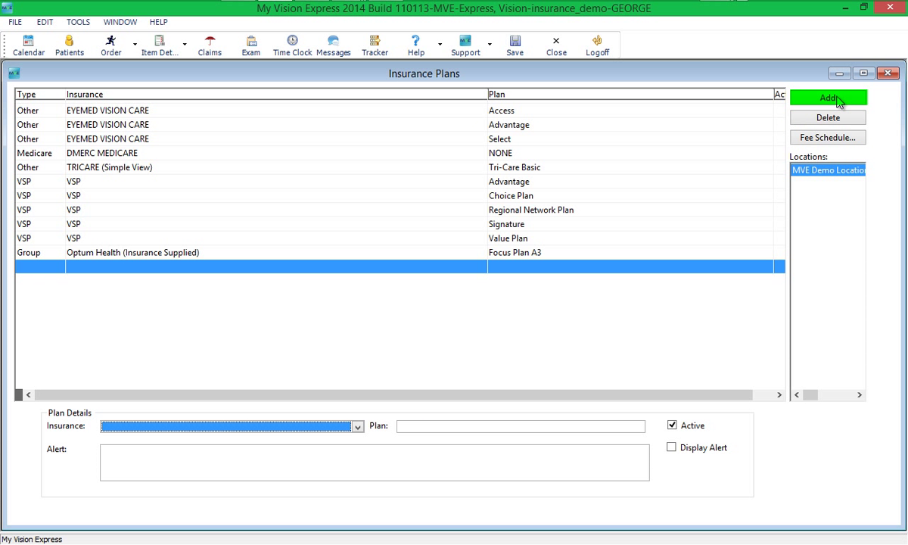
click(359, 428)
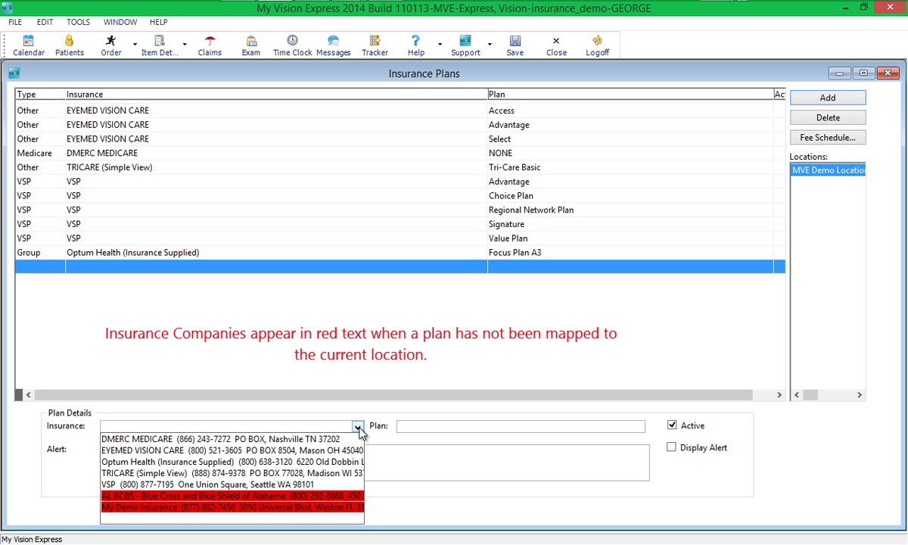
click(324, 509)
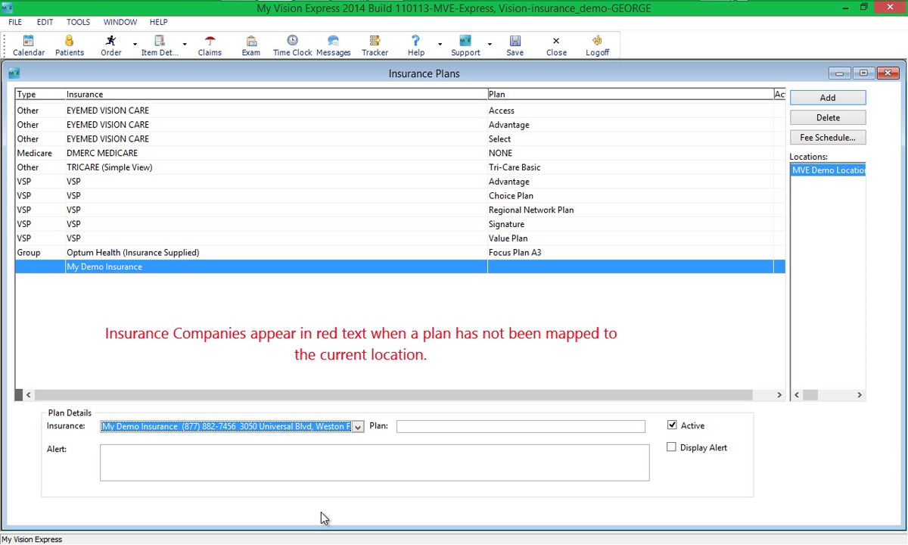
click(412, 428)
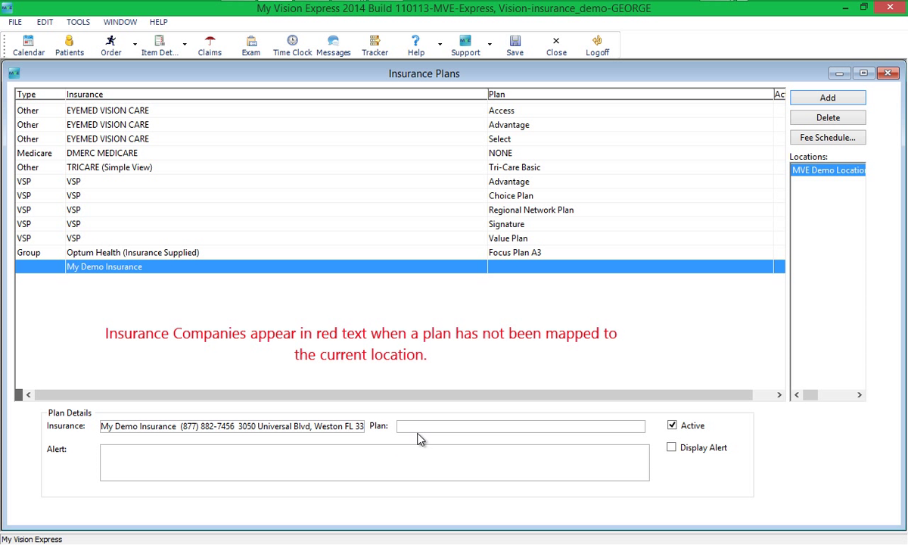
text(Plan A)
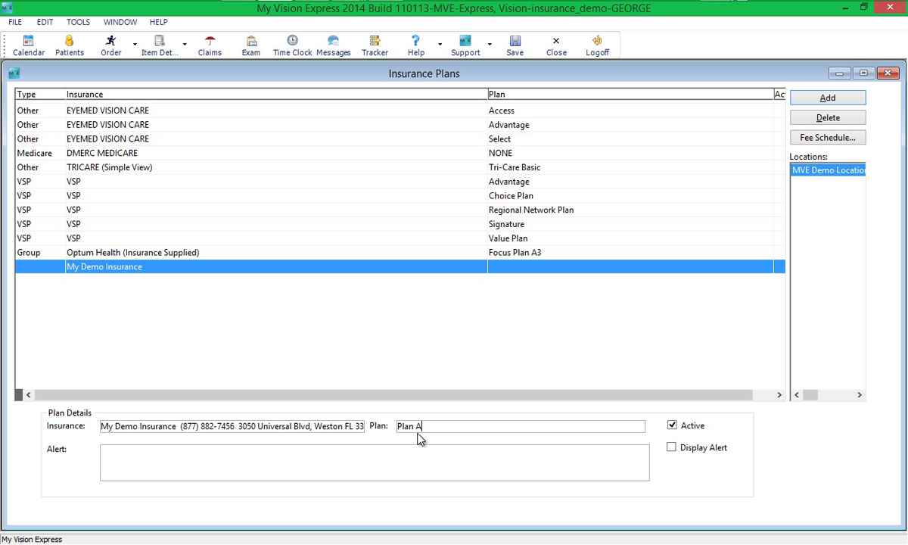
click(514, 47)
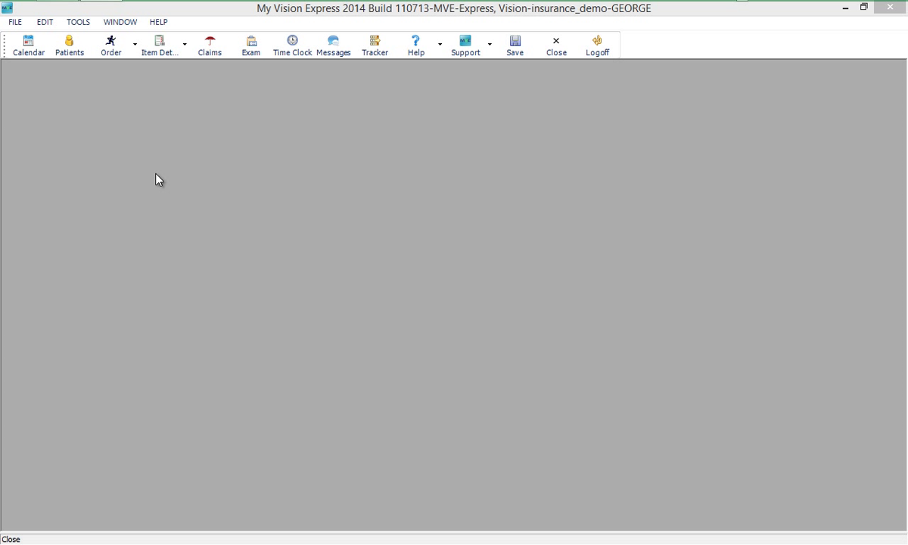
Open the Insurance Companies list and bring up My Demo Insurance's item groups
click(15, 23)
mouse_move(45, 190)
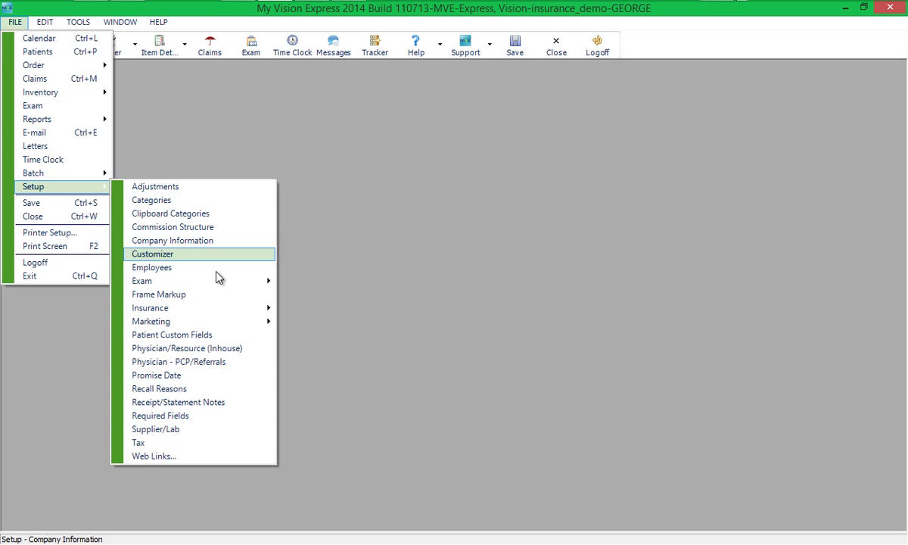
mouse_move(221, 310)
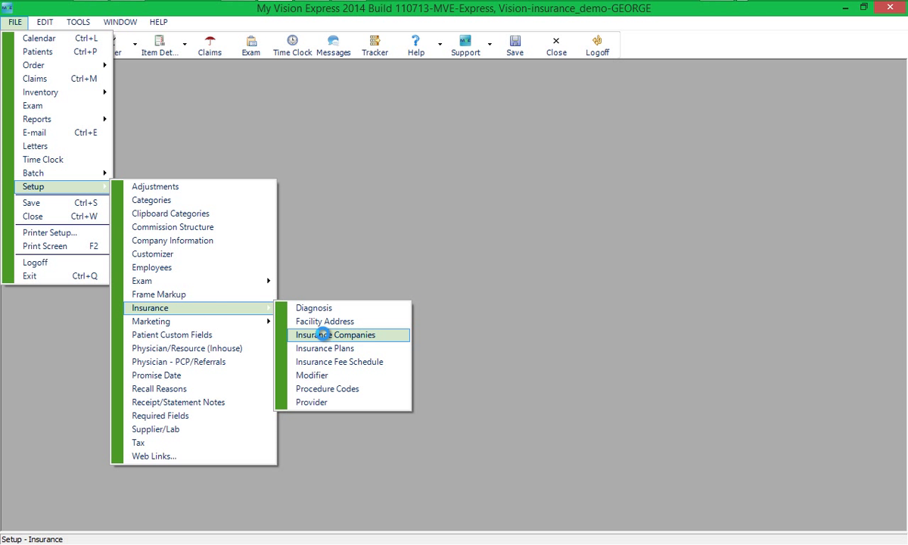
click(345, 334)
click(144, 153)
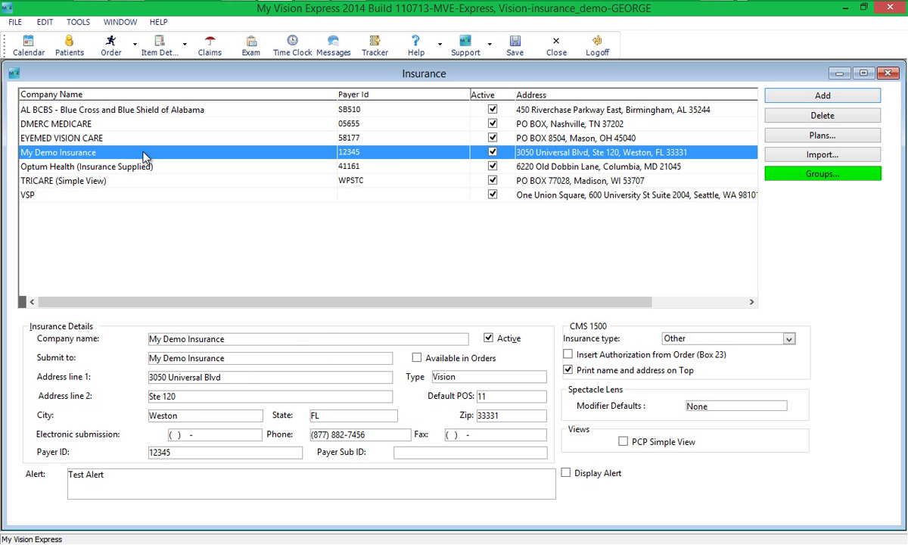
click(837, 175)
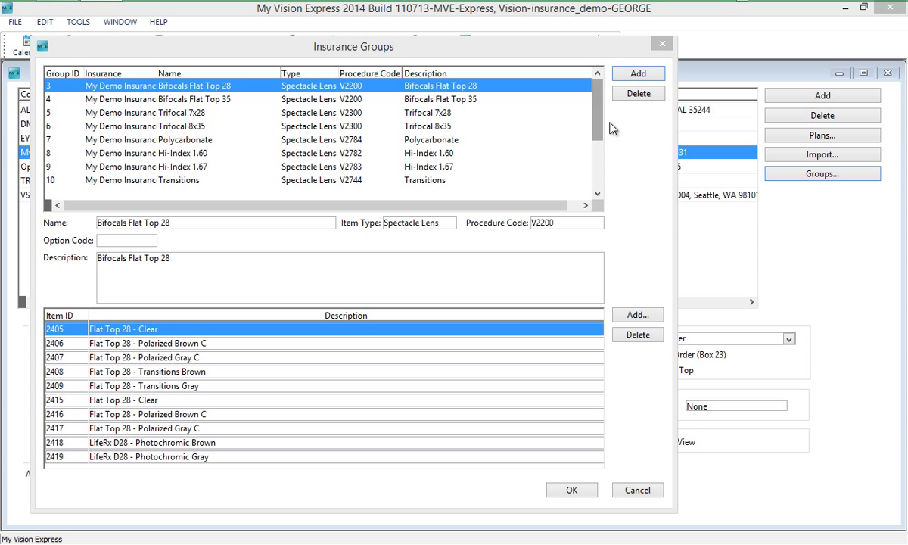
Add group Single Vision as Spectacle Lens, code V2100, with description Single Vision, and list its inventory
click(635, 74)
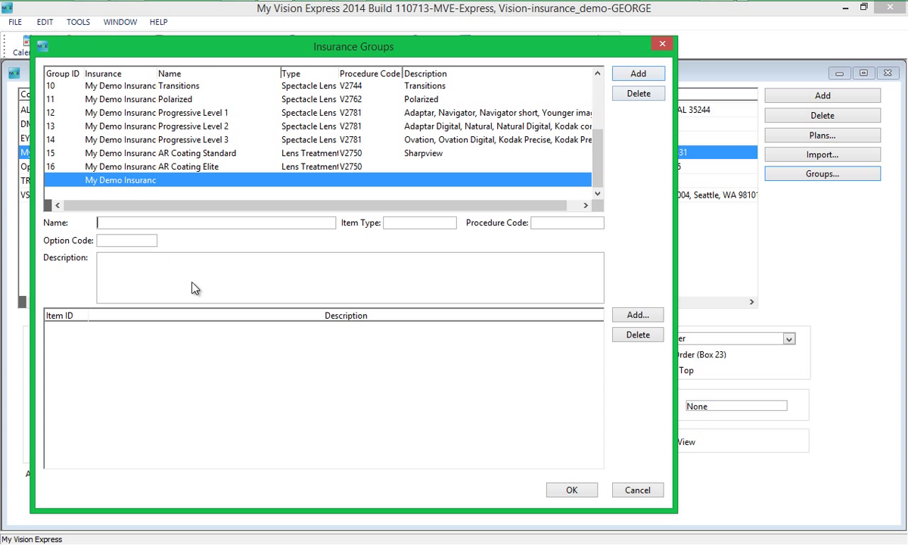
text(Single Vision)
click(419, 223)
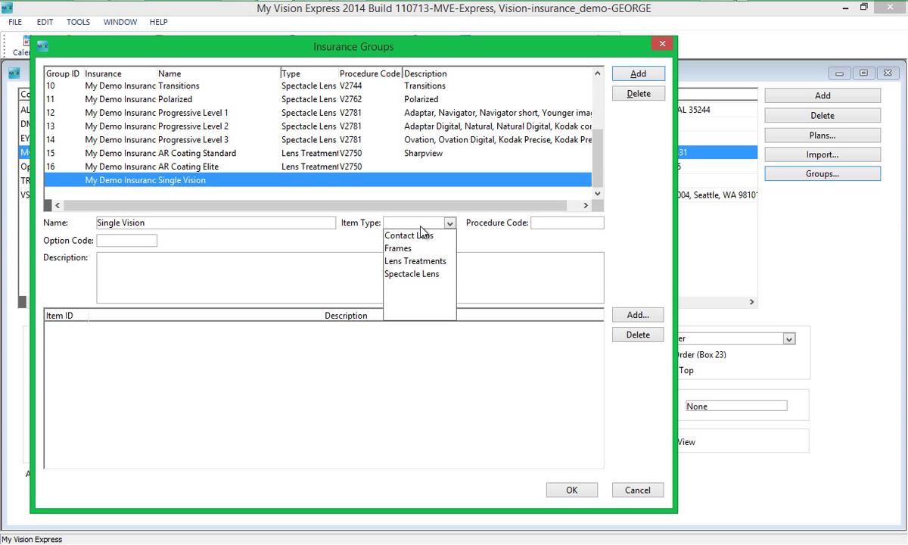
click(418, 276)
click(569, 223)
click(571, 235)
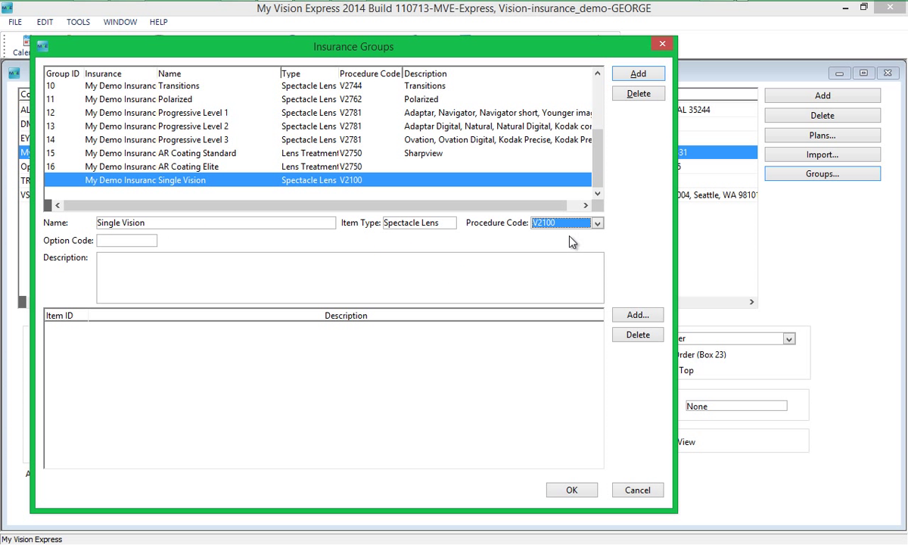
click(124, 285)
text(Single Vision)
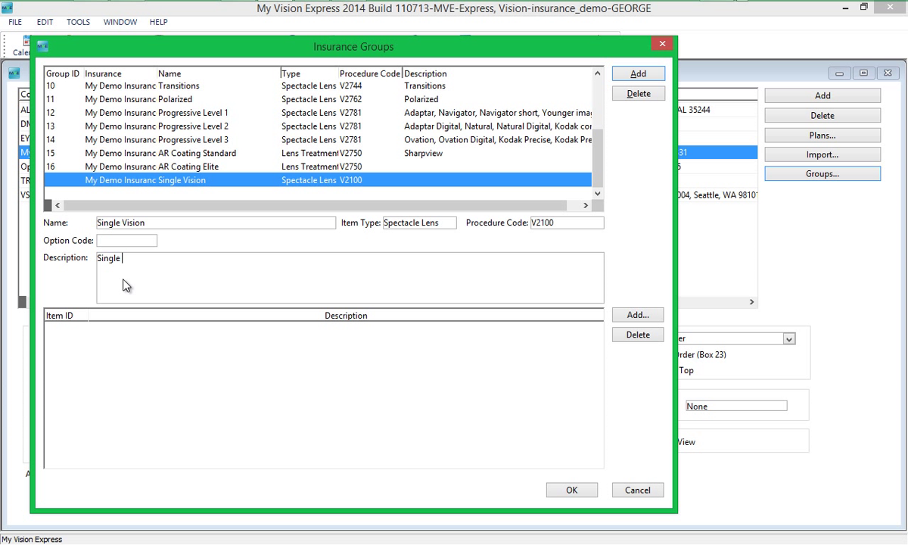
click(635, 318)
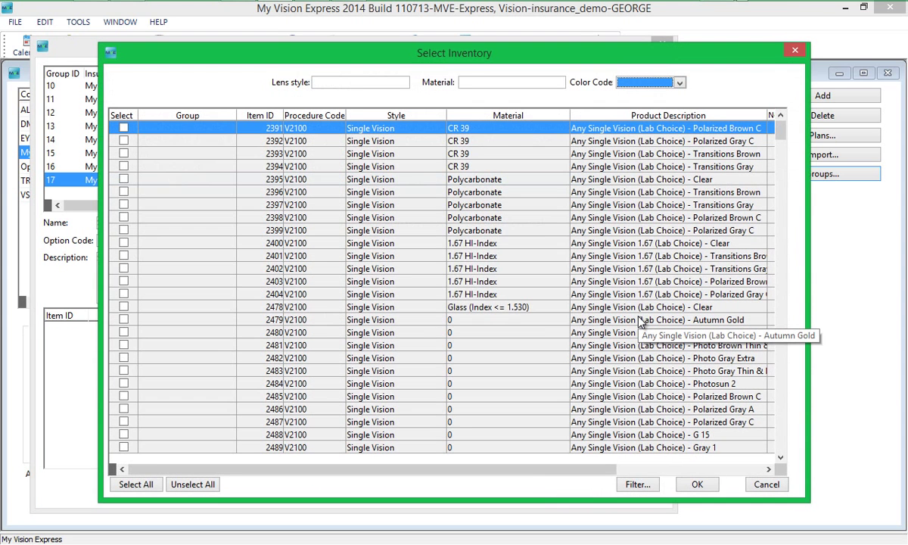
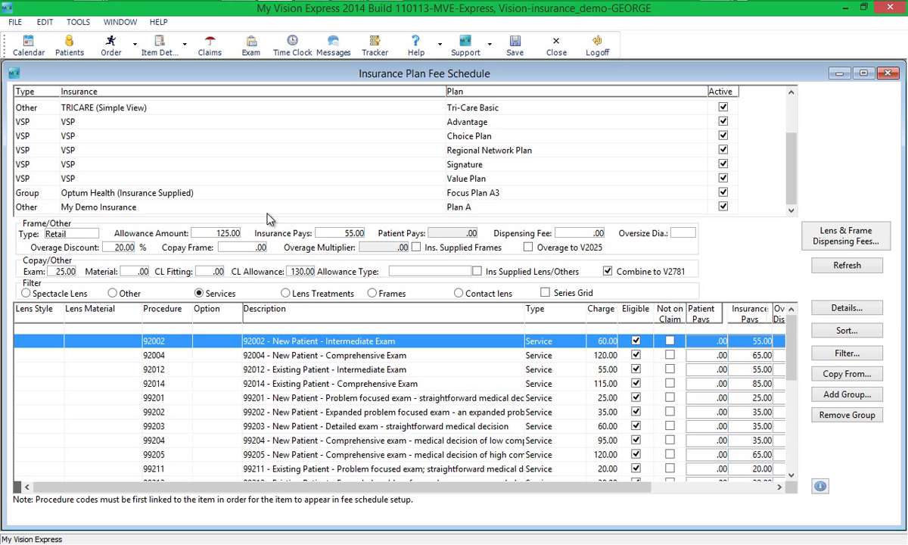
Load the My Demo Insurance Plan A fee schedule and show its Frame/Other Type options
click(272, 207)
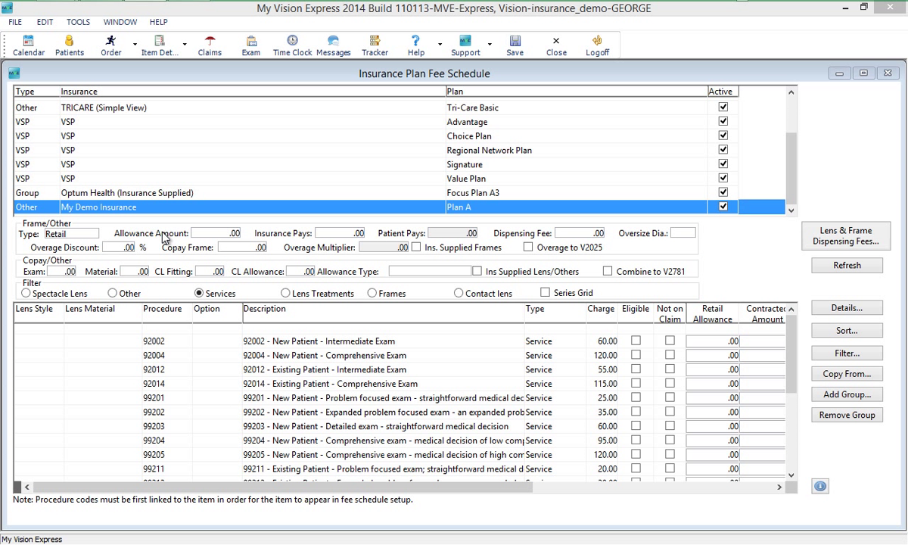
click(92, 234)
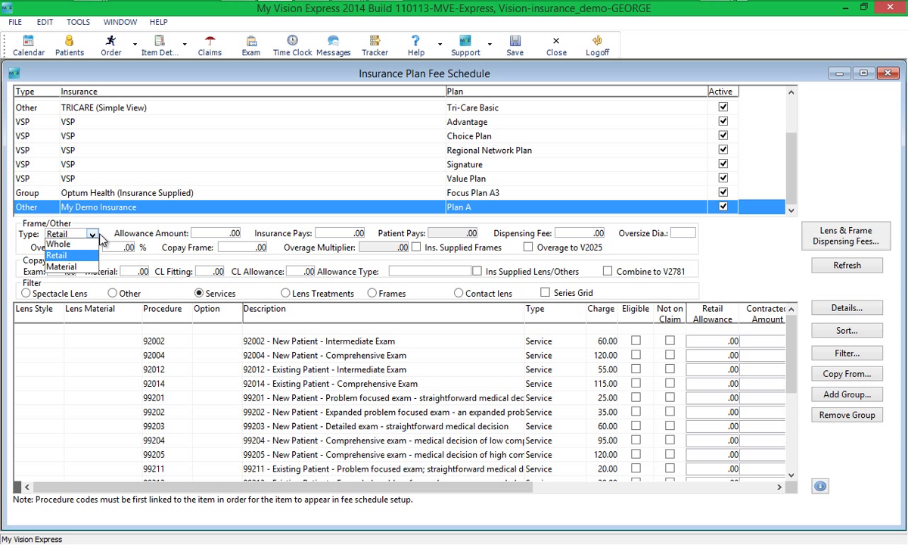
Keep Retail frame type with a 125.00 allowance and insurance paying 55.00
click(213, 236)
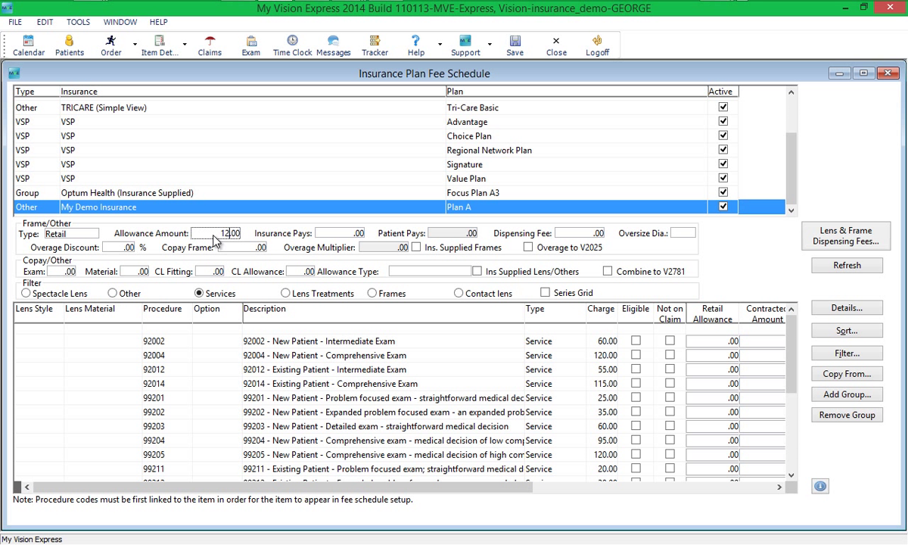
text(125)
key(Tab)
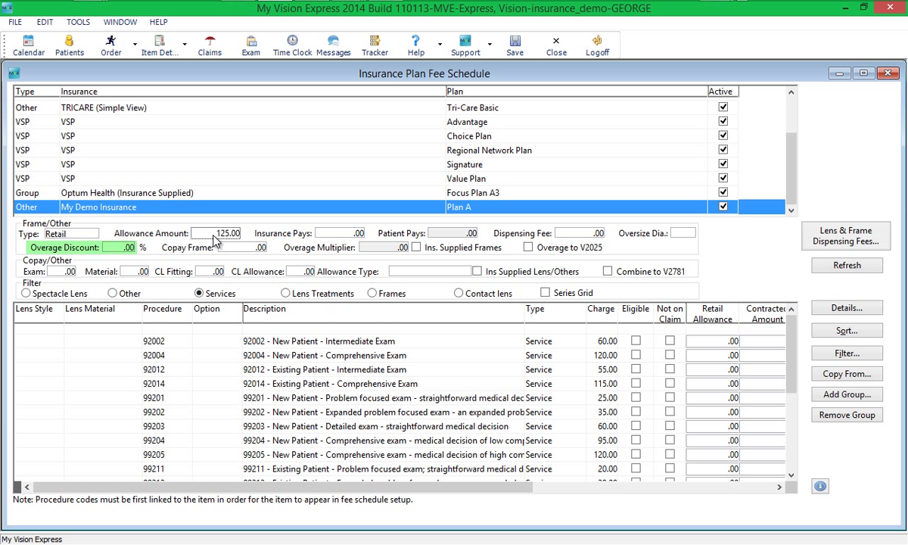
click(231, 233)
click(335, 235)
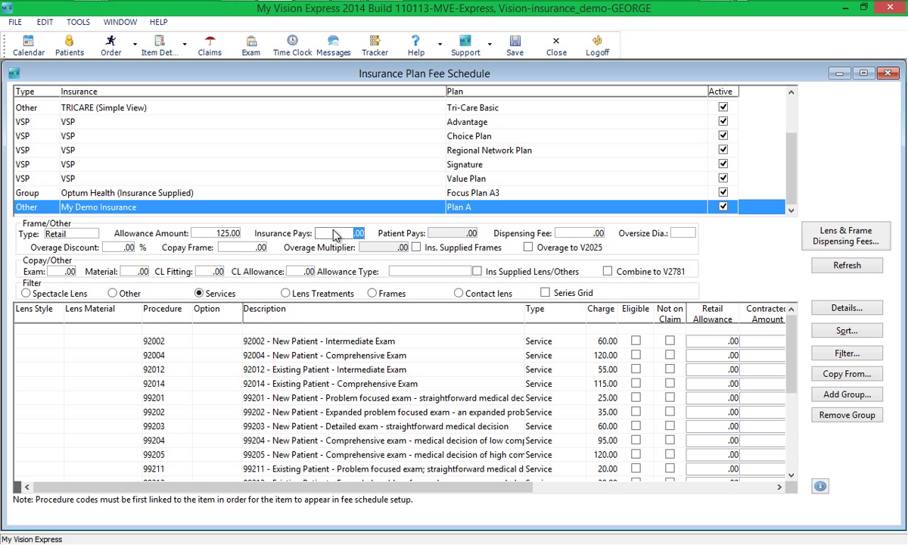
text(55)
key(Tab)
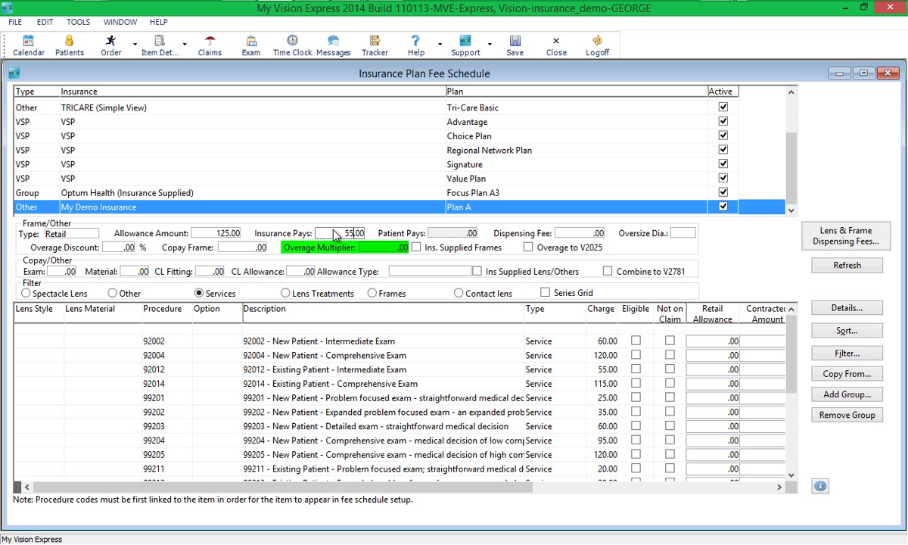
click(335, 234)
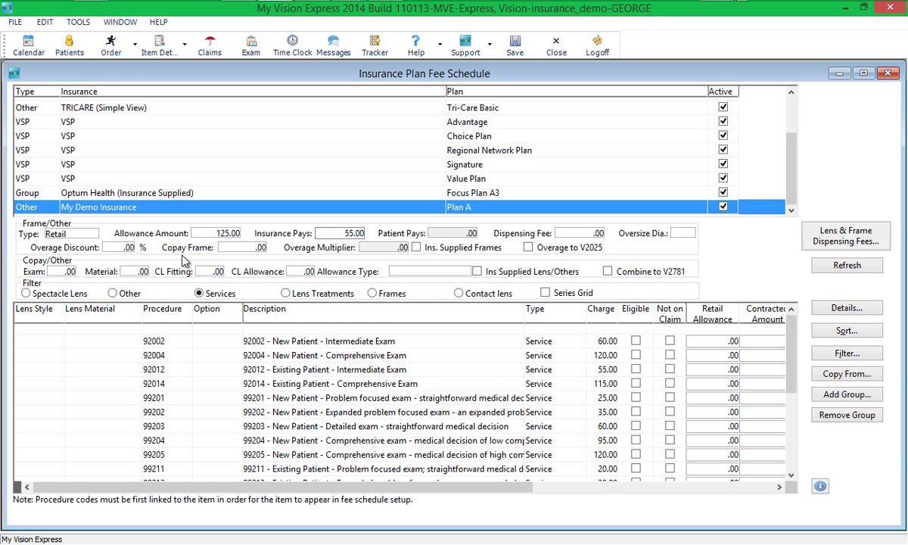
Set the frame overage discount to 20%
click(129, 247)
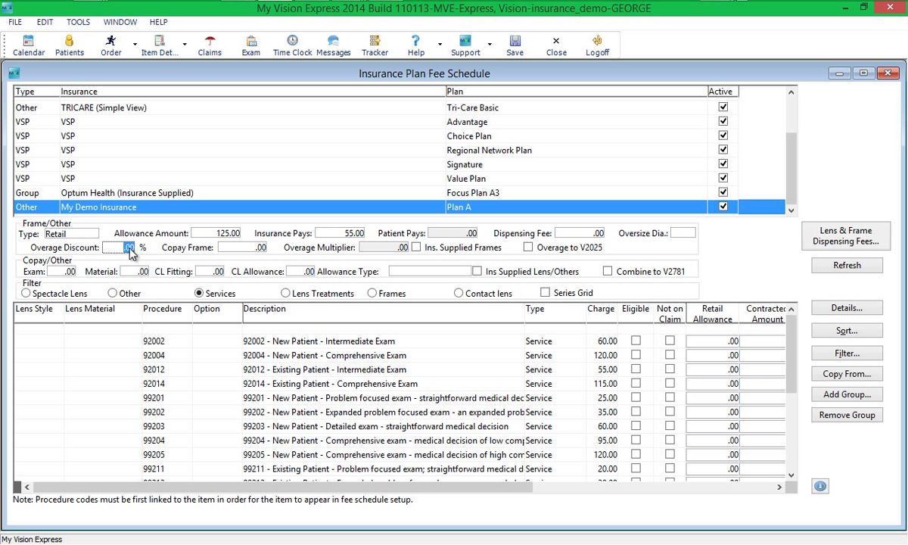
text(20)
key(Tab)
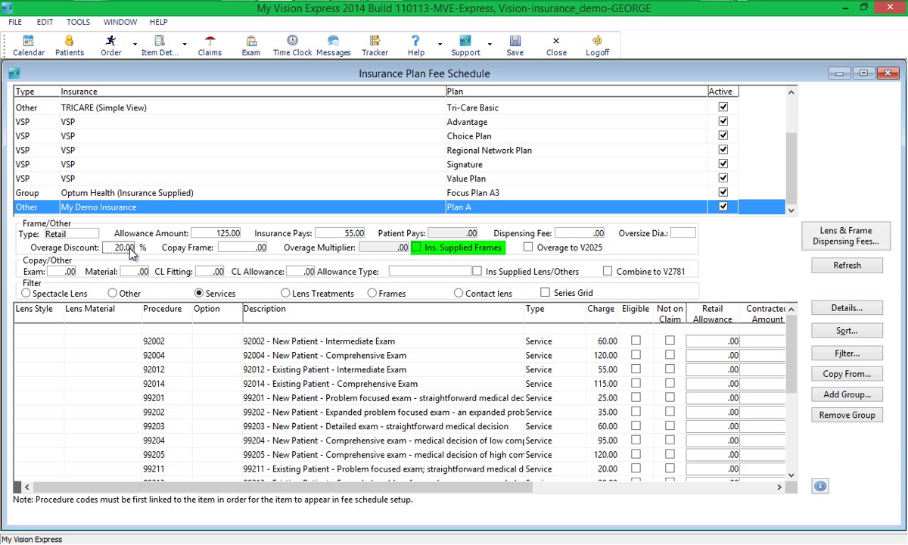
key(Tab)
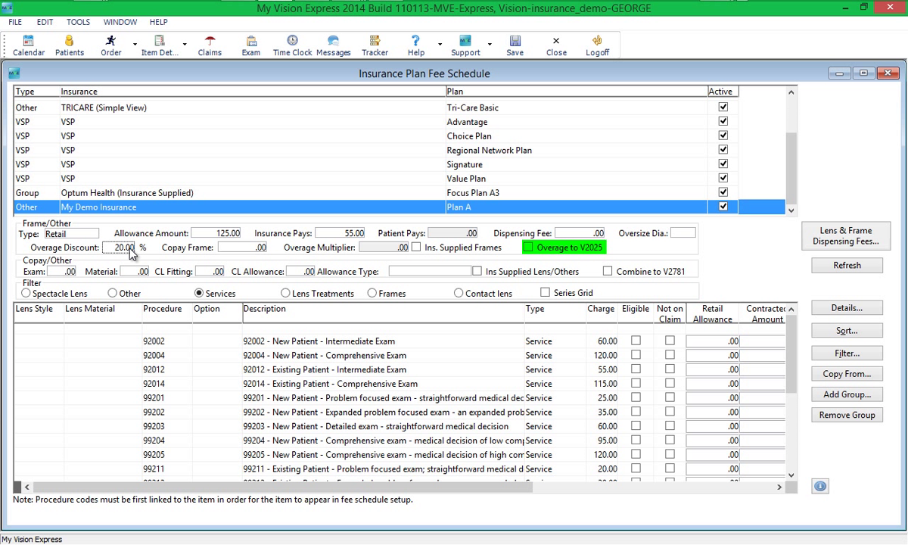
click(130, 250)
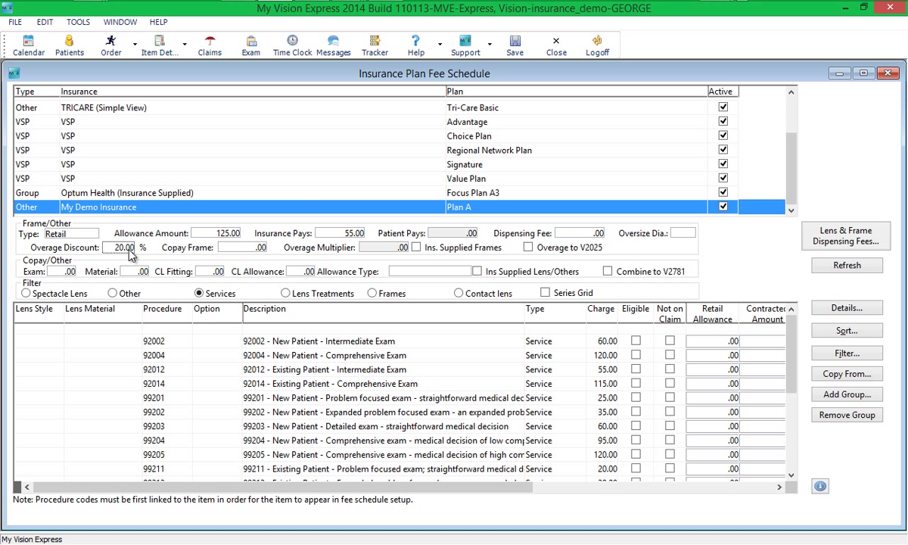
Enter a 25.00 exam copay and a 130.00 Total CL allowance, and combine lens codes to V2781
click(73, 274)
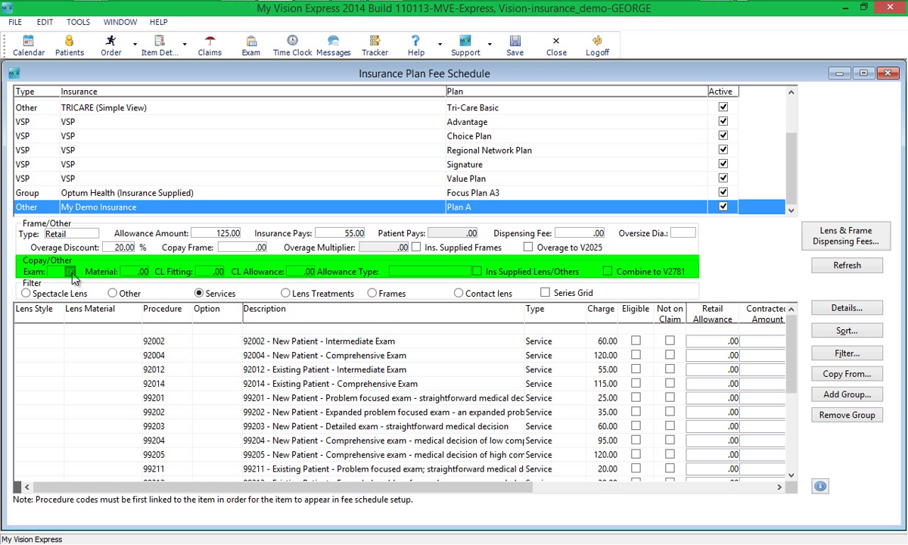
text(25)
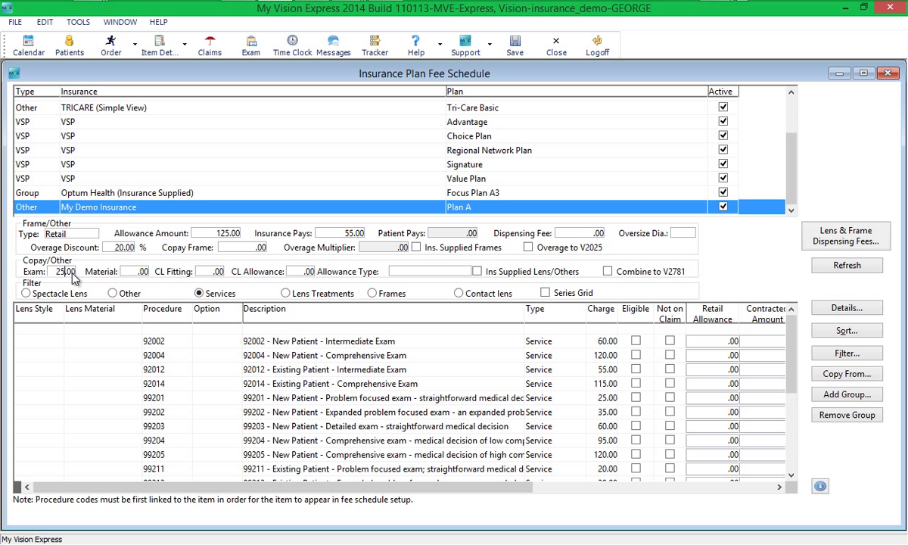
click(299, 272)
click(466, 273)
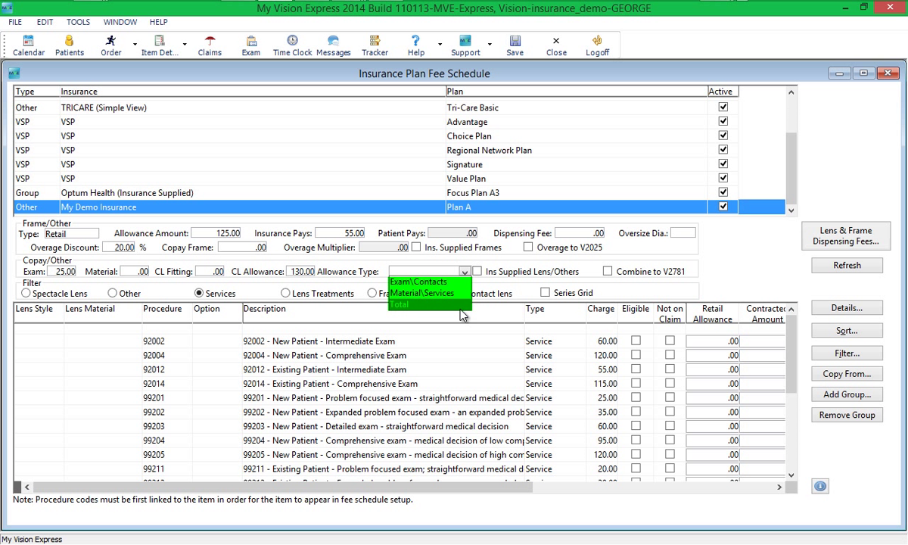
click(460, 307)
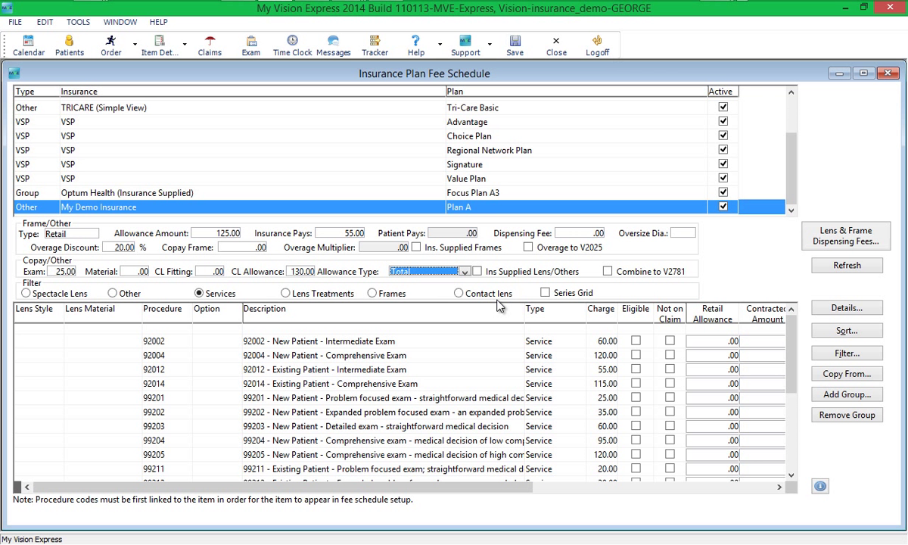
click(608, 271)
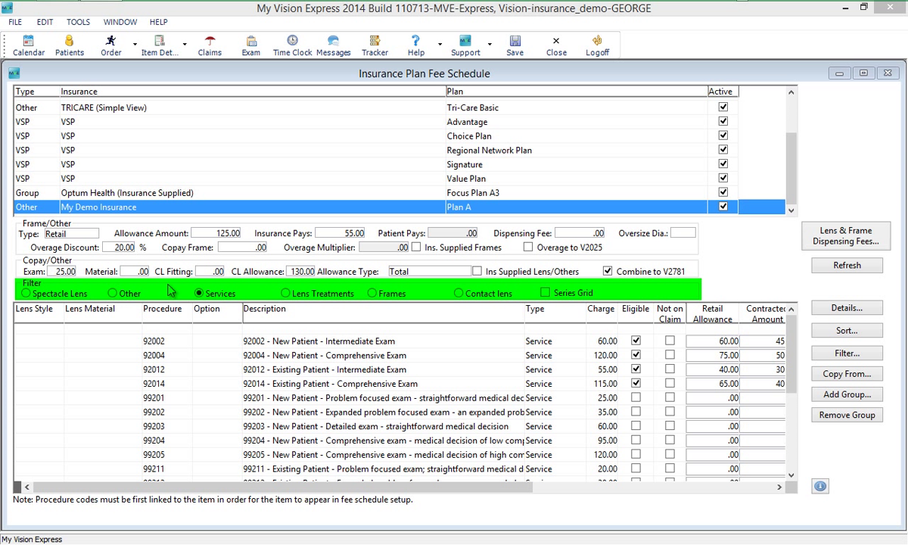
Filter the fee grid to Spectacle Lens procedures, such as V2782 Hi-Index 1.60
click(27, 294)
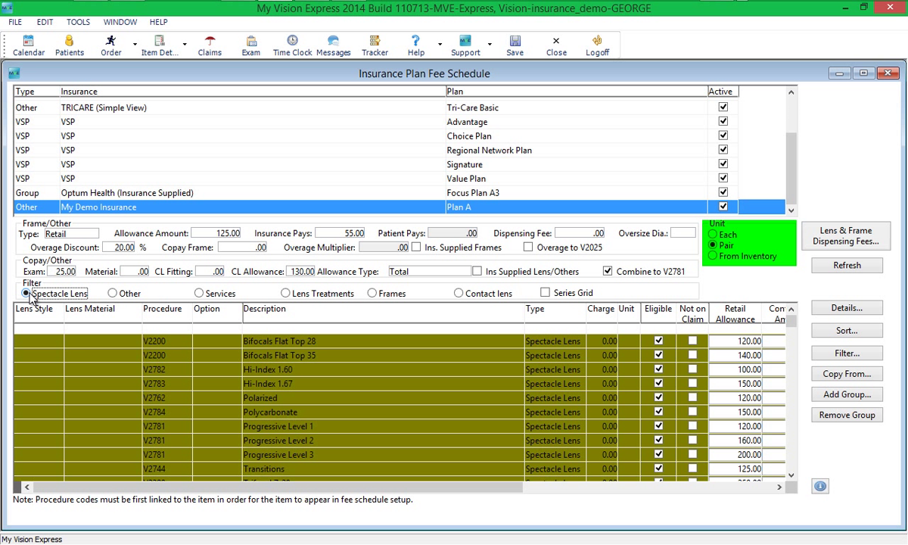
Confirm all lens and frame dispensing fees are zero, then list the insurance lens groups to add
click(812, 247)
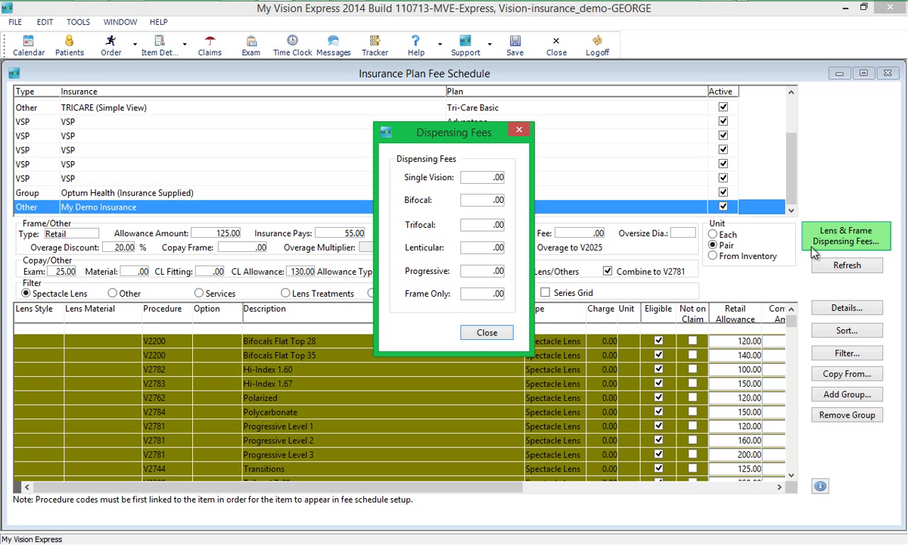
click(487, 333)
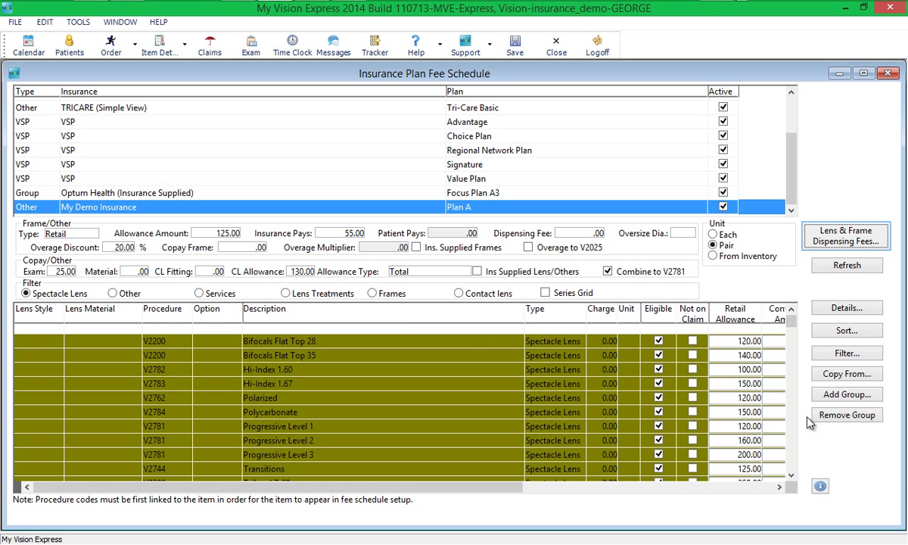
click(842, 395)
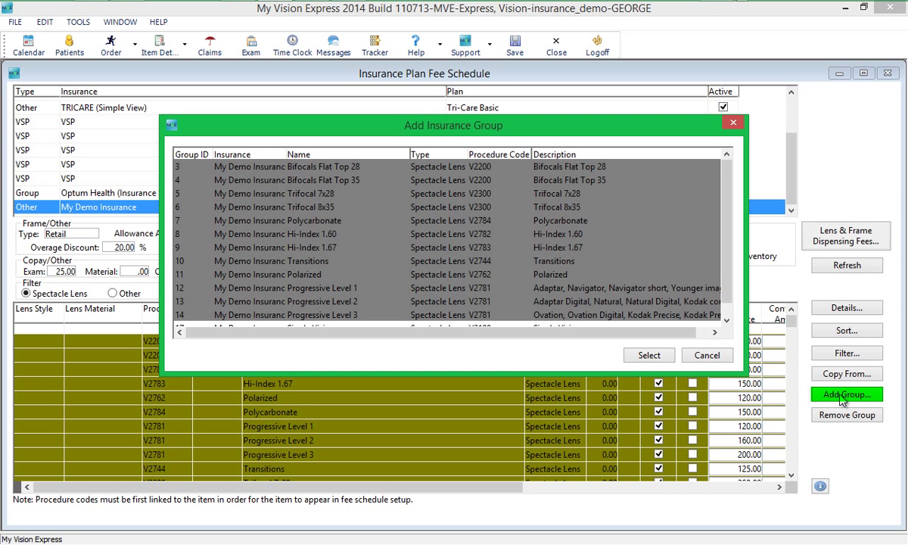
Add the Single Vision lens group to Plan A, making V2100 Single Vision eligible
click(726, 320)
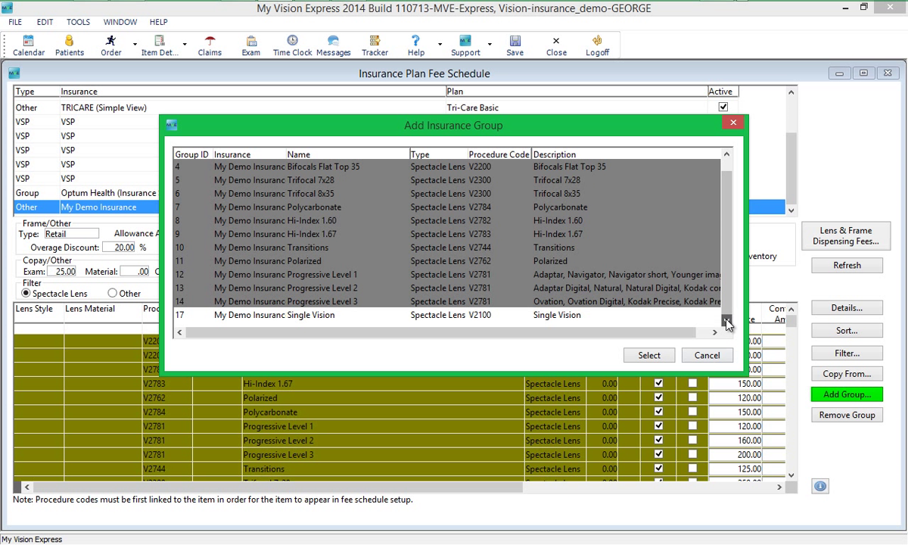
click(552, 317)
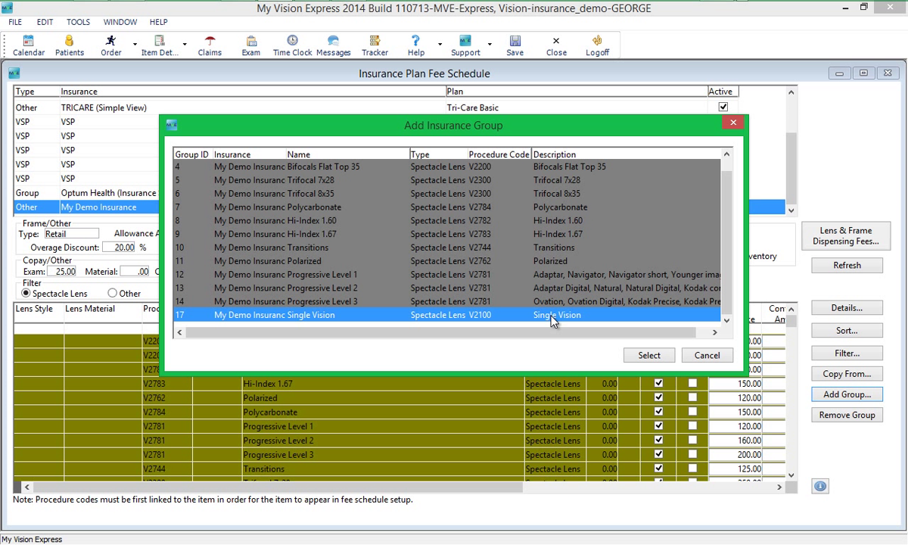
click(647, 355)
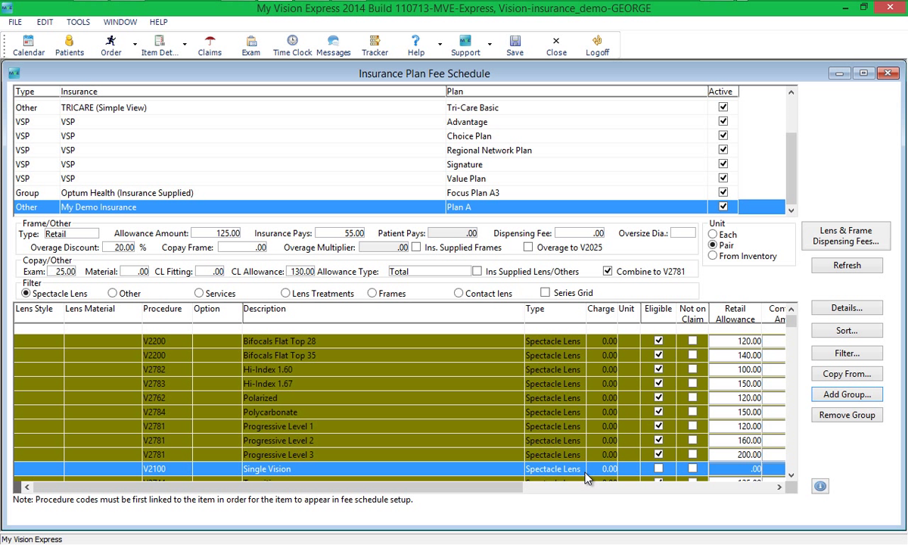
click(792, 475)
click(792, 474)
click(792, 474)
click(791, 475)
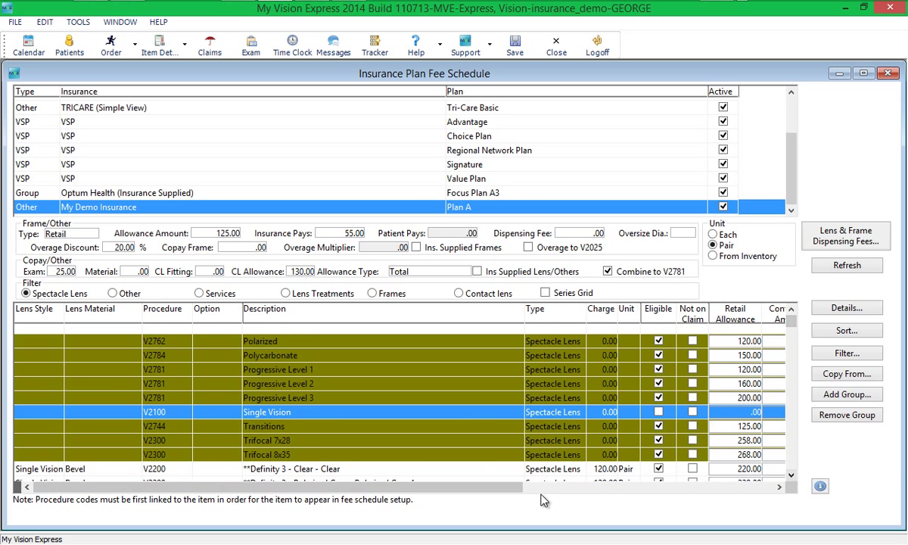
drag(505, 494, 770, 538)
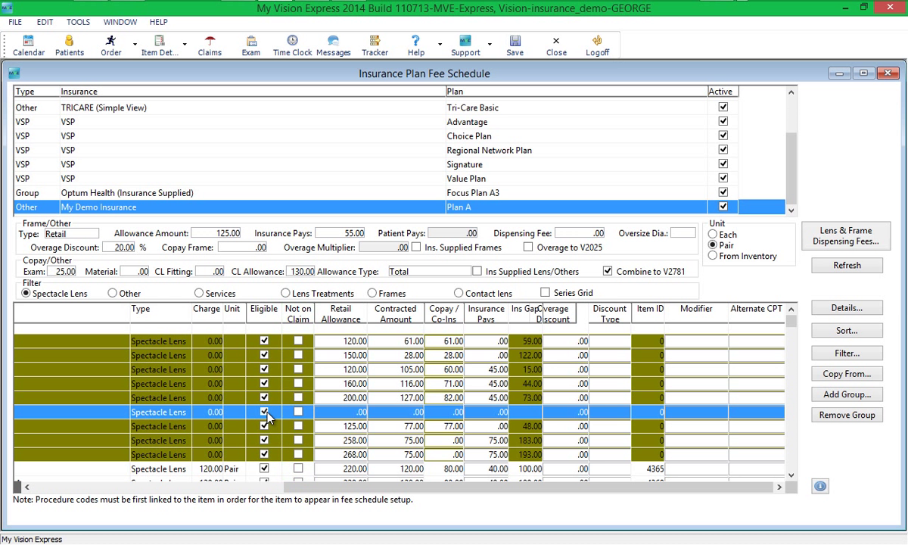
Give Single Vision a 130.00 retail allowance and 35.00 contracted amount, then list Other items
click(351, 413)
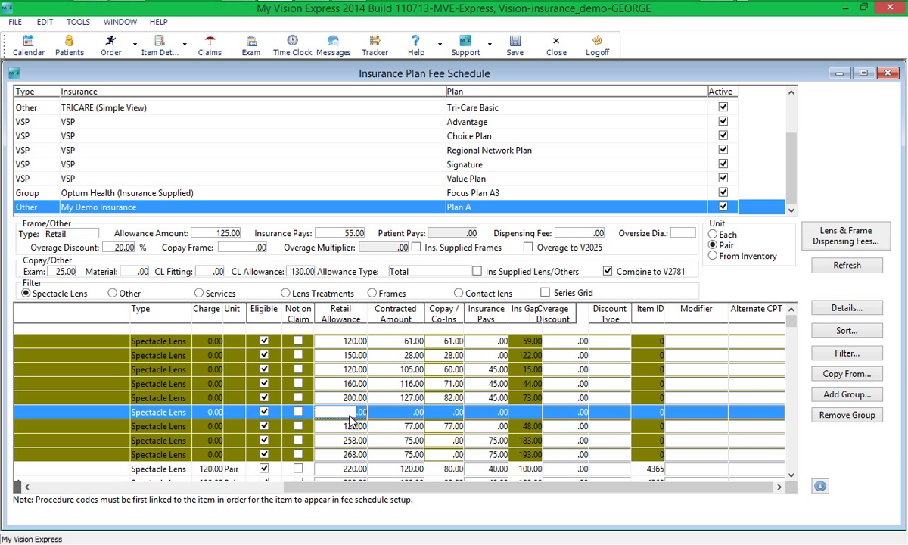
text(130)
click(393, 415)
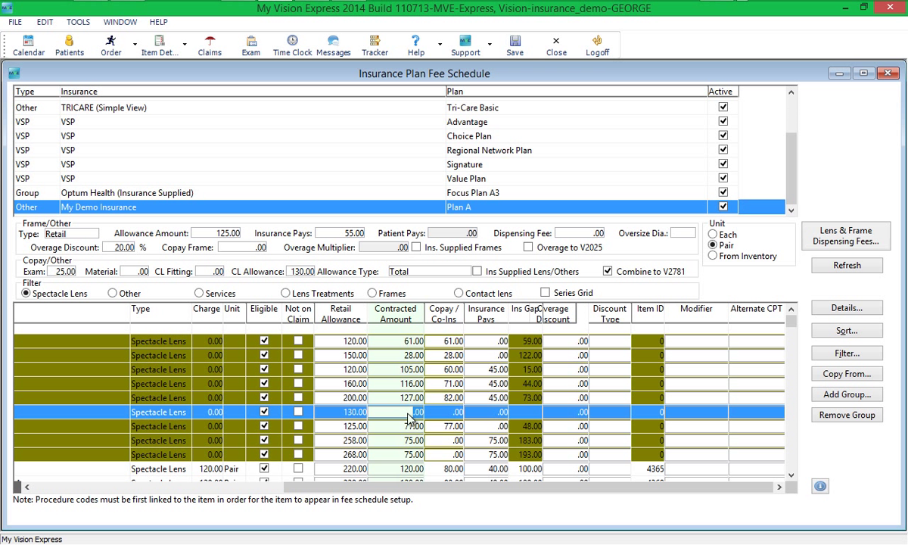
text(35)
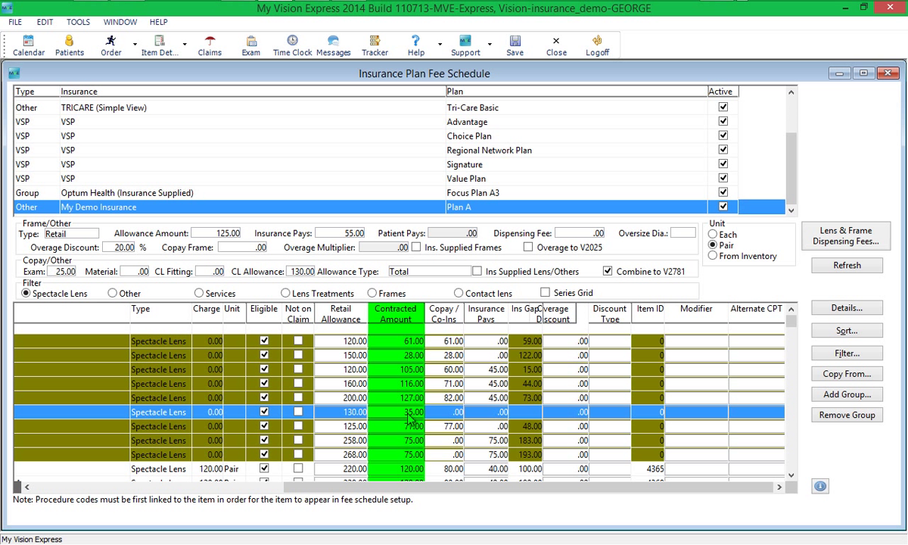
key(Tab)
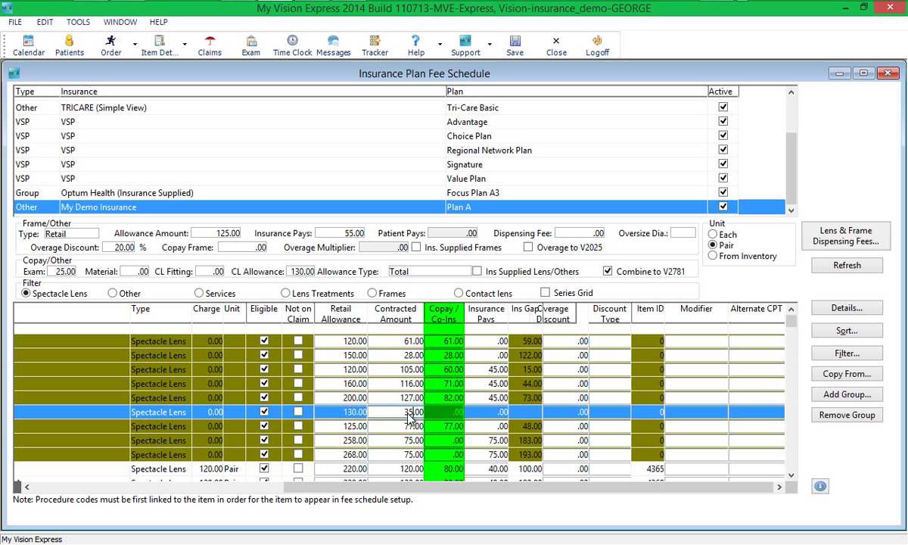
key(Tab)
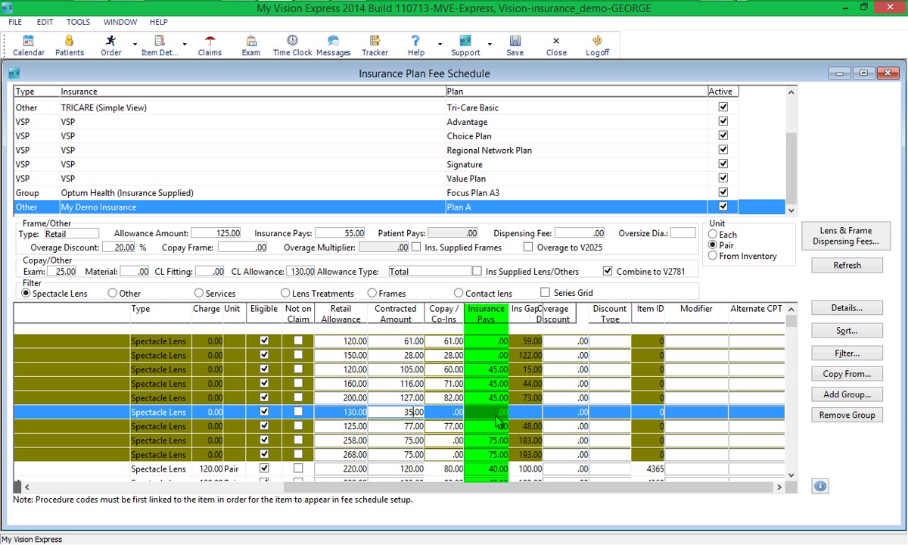
key(Tab)
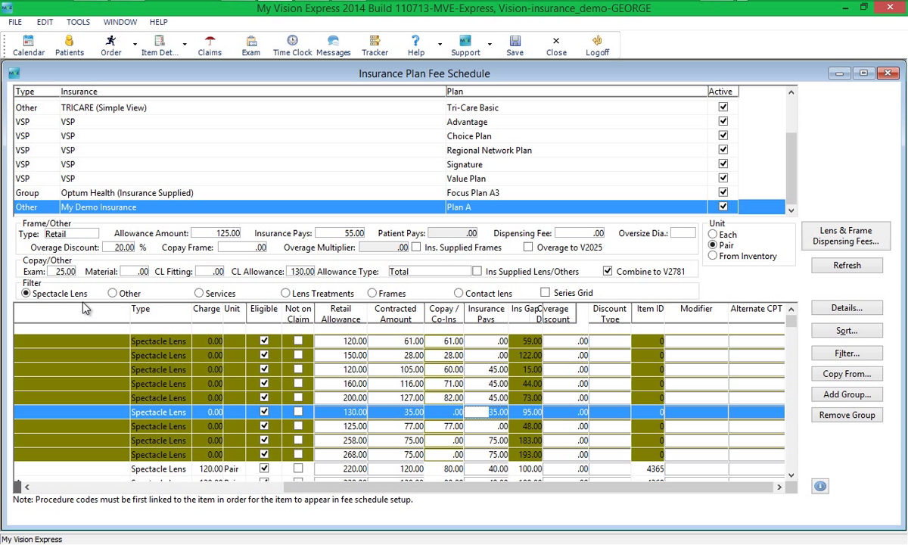
click(112, 293)
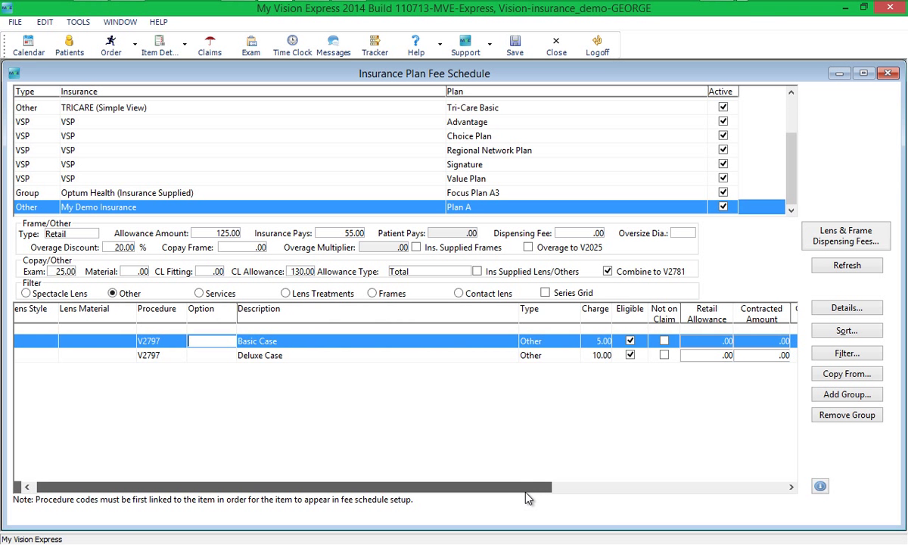
Keep Basic Case at Retail (%) and give Deluxe Case a 10.00 allowance and 7.50 copay
drag(527, 497, 705, 526)
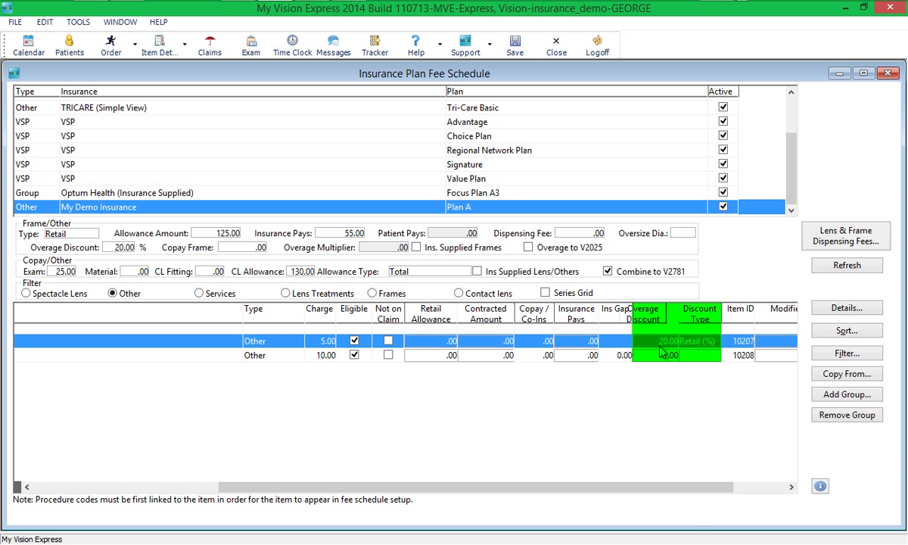
click(708, 345)
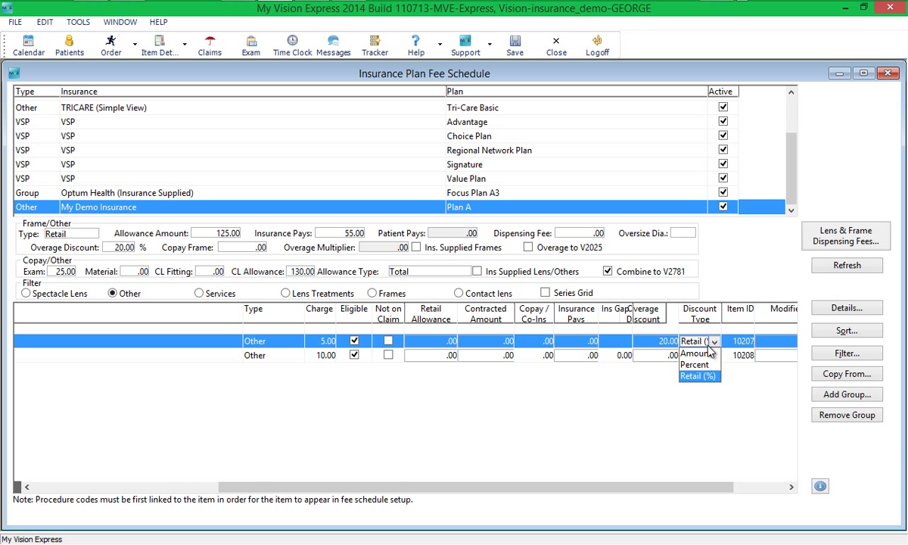
click(708, 346)
click(560, 360)
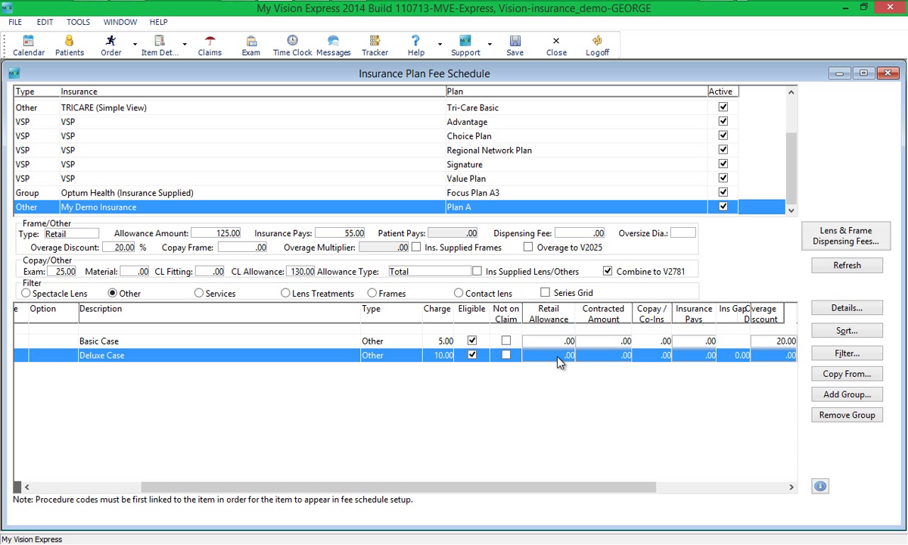
click(560, 360)
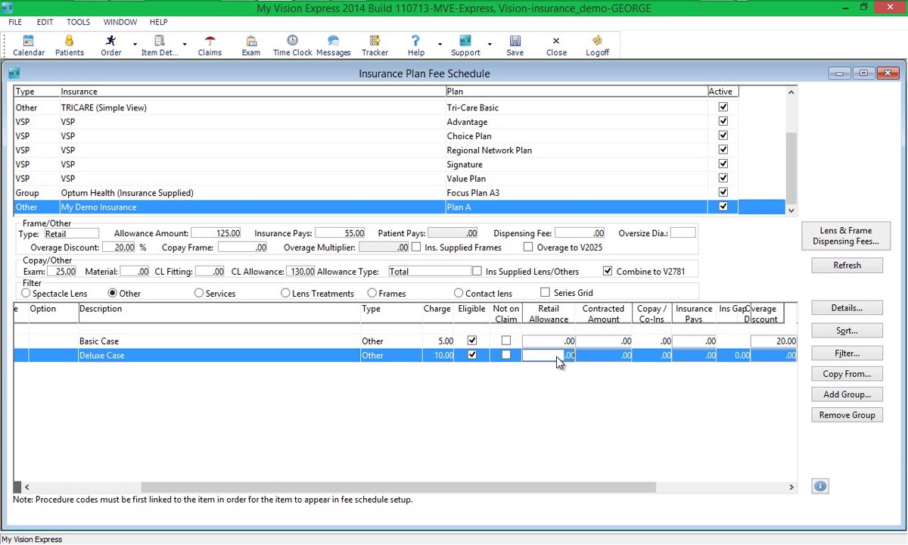
text(10.00)
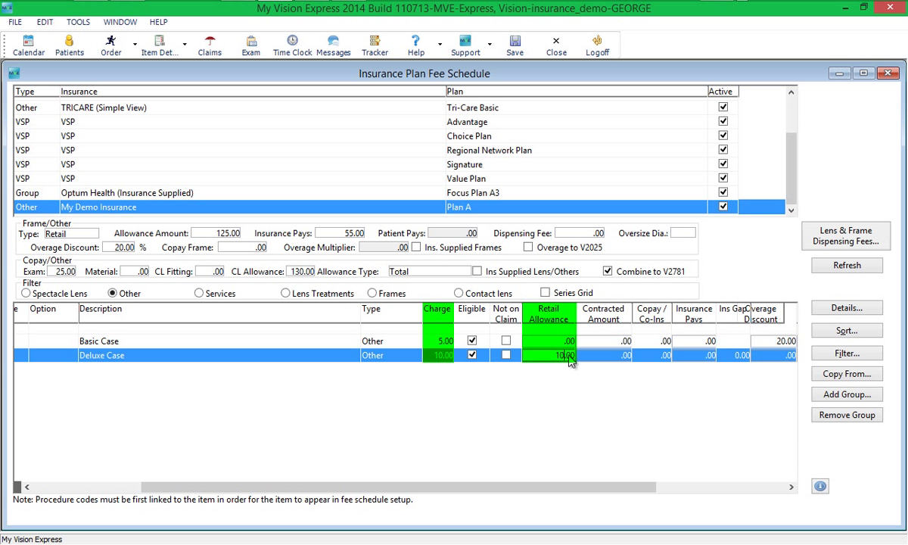
click(652, 357)
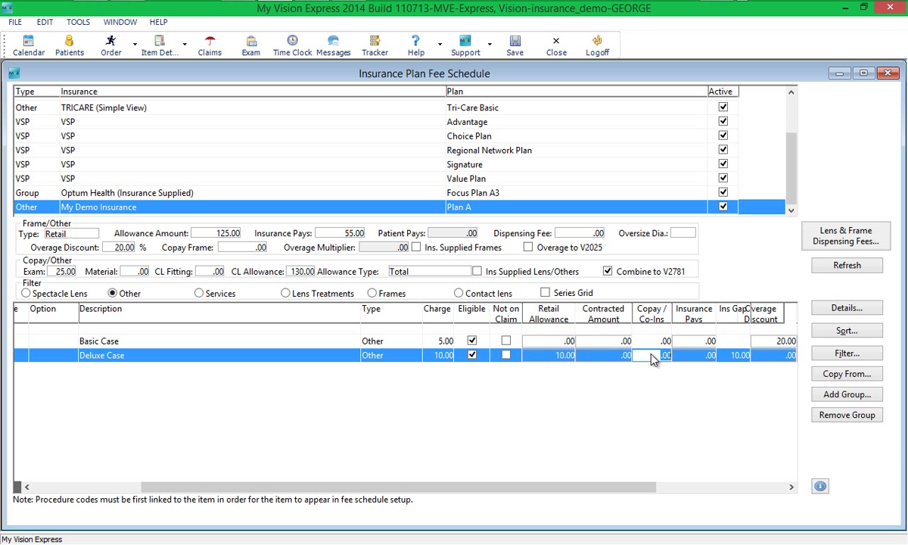
text(7.50)
click(459, 293)
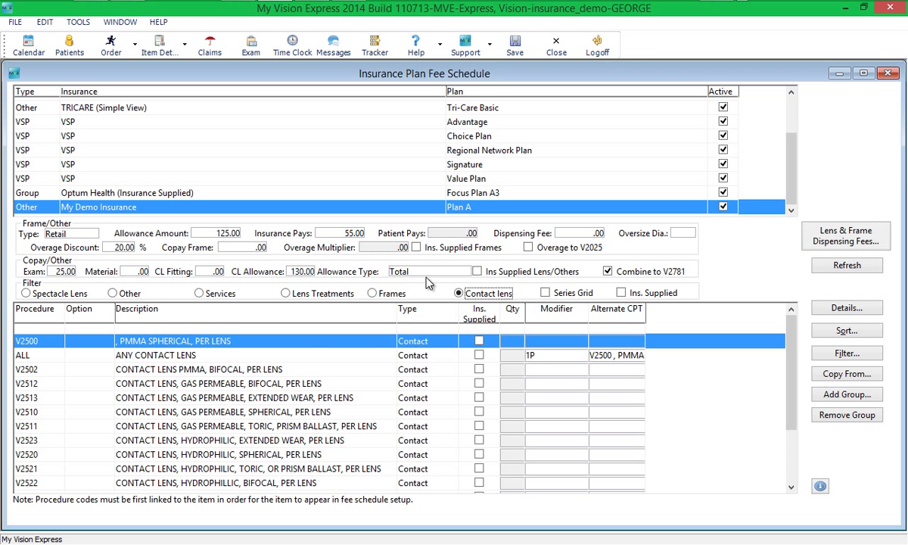
Switch the fee grid filter to Services to list exam codes like 92002 Intermediate Exam
click(199, 293)
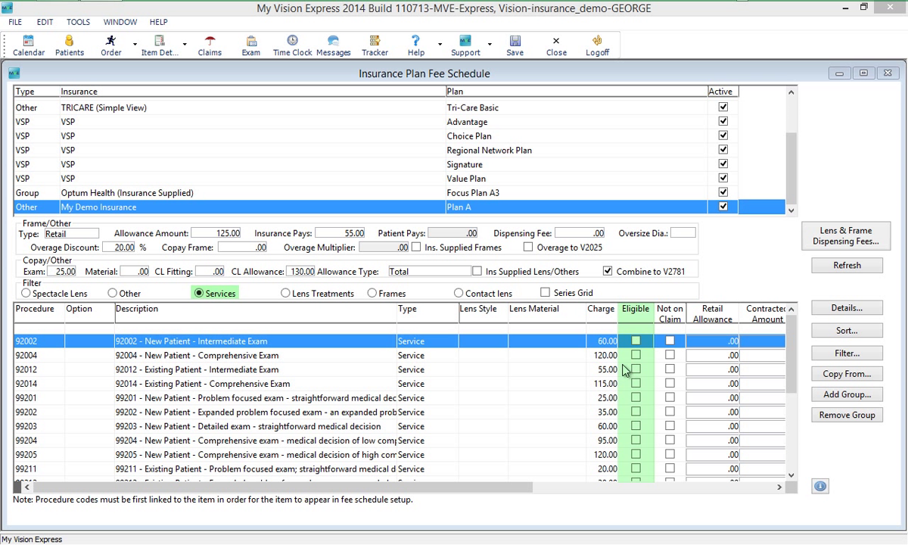
Mark exams 92002, 92004, 92012 and 92014 as eligible
click(635, 341)
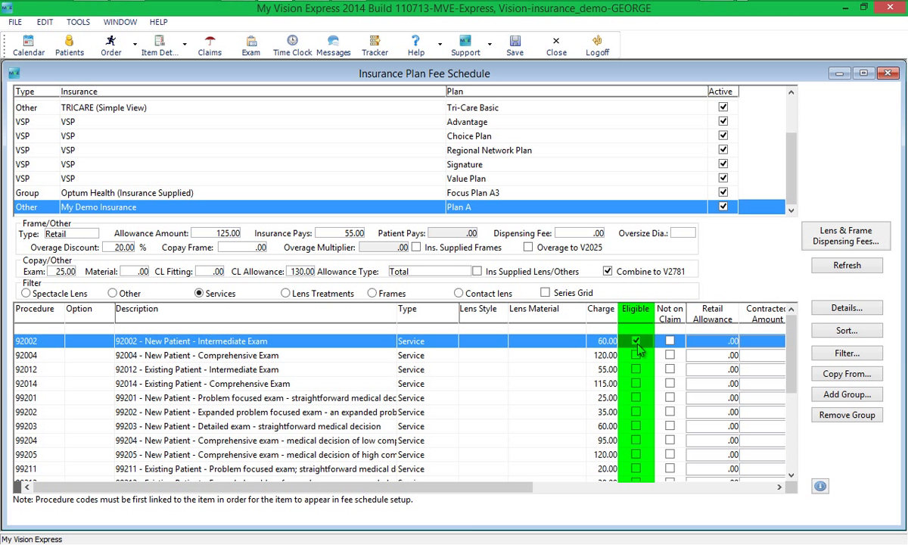
click(636, 355)
click(636, 370)
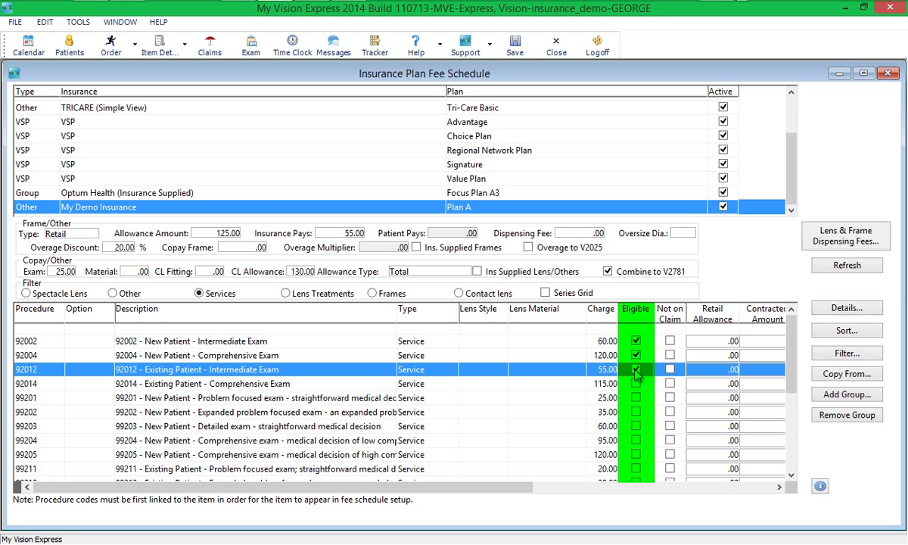
click(637, 386)
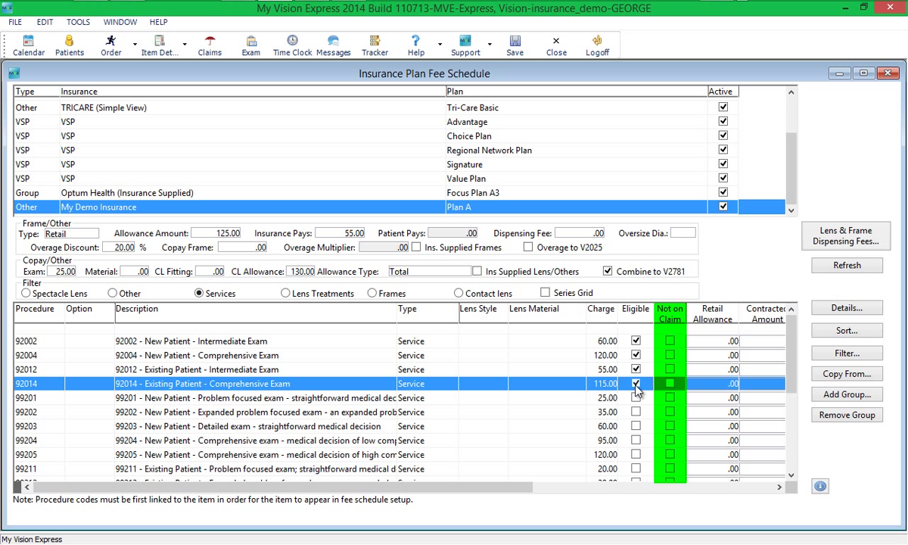
Filter the procedure list to eligible Service items only and show the fee columns
click(847, 353)
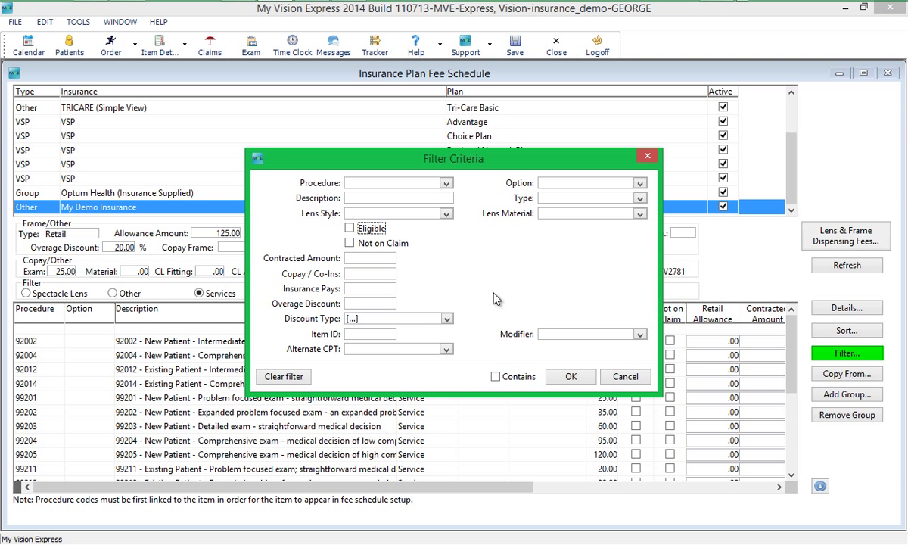
click(602, 198)
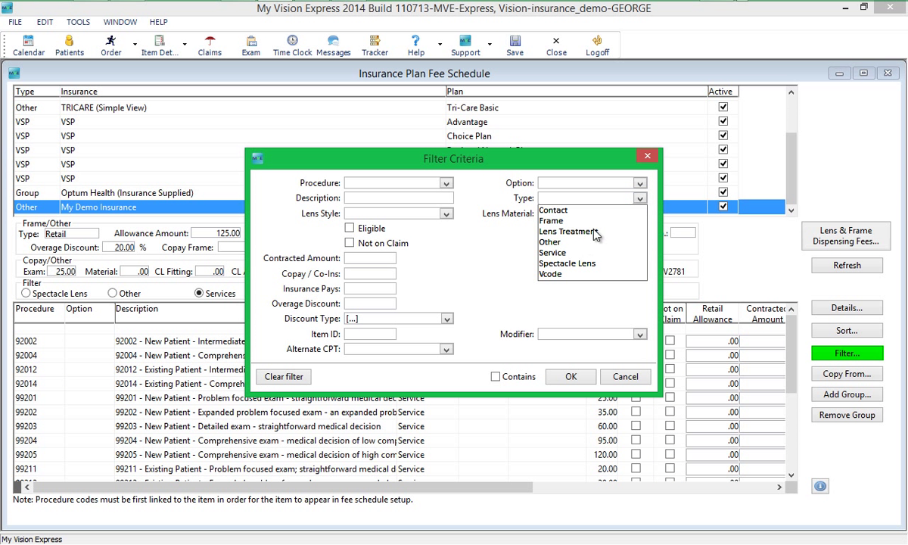
click(579, 253)
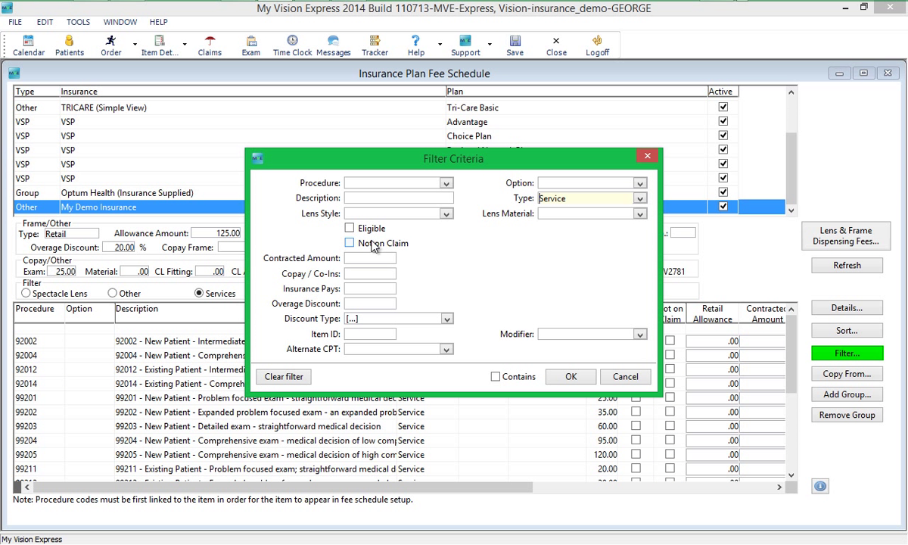
click(350, 229)
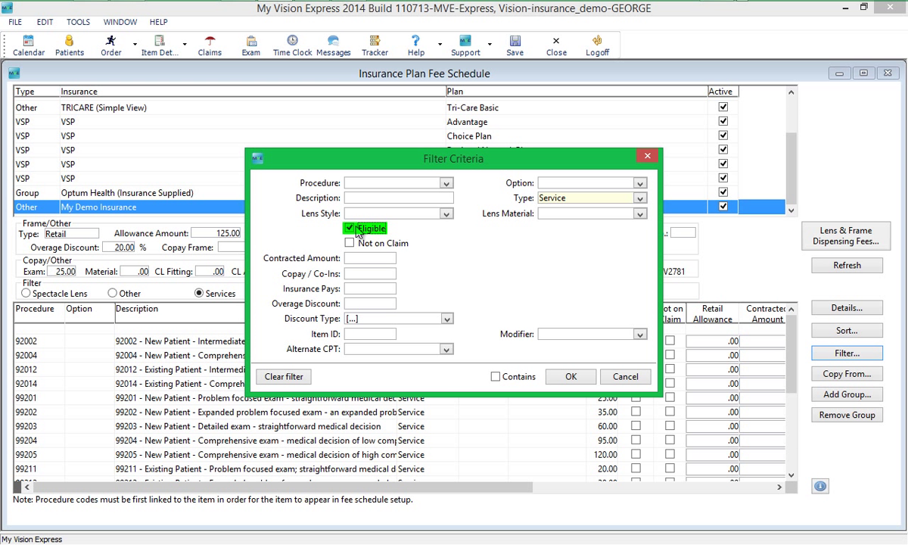
click(571, 377)
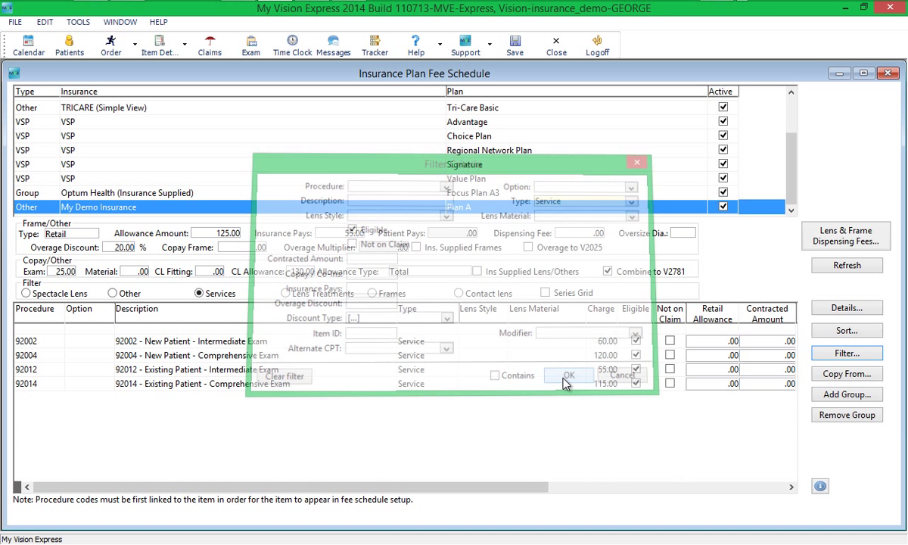
drag(505, 488, 658, 508)
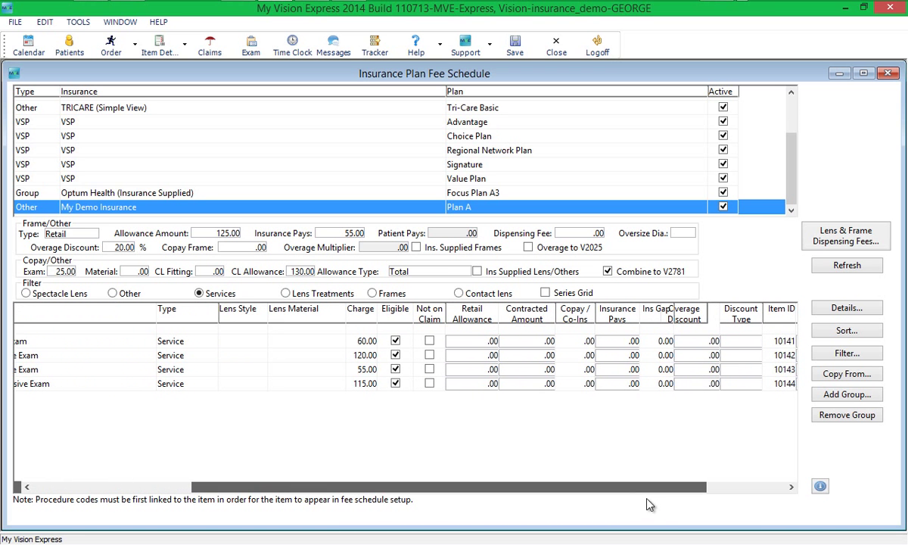
Enter exam 92002 fees (60.00 retail, 45.00 contracted, 15.00 copay) and 92004 retail 75.00
click(486, 342)
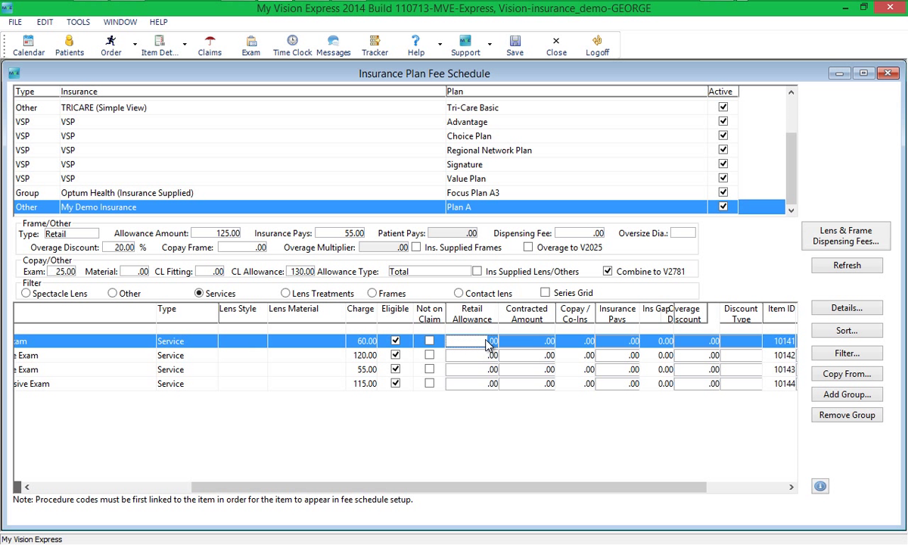
text(60)
key(Tab)
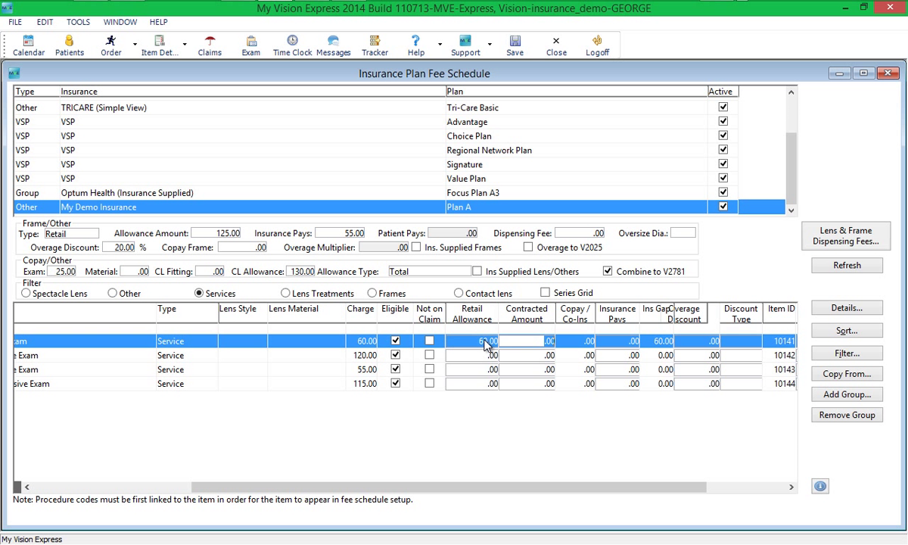
text(45)
key(Tab)
text(15)
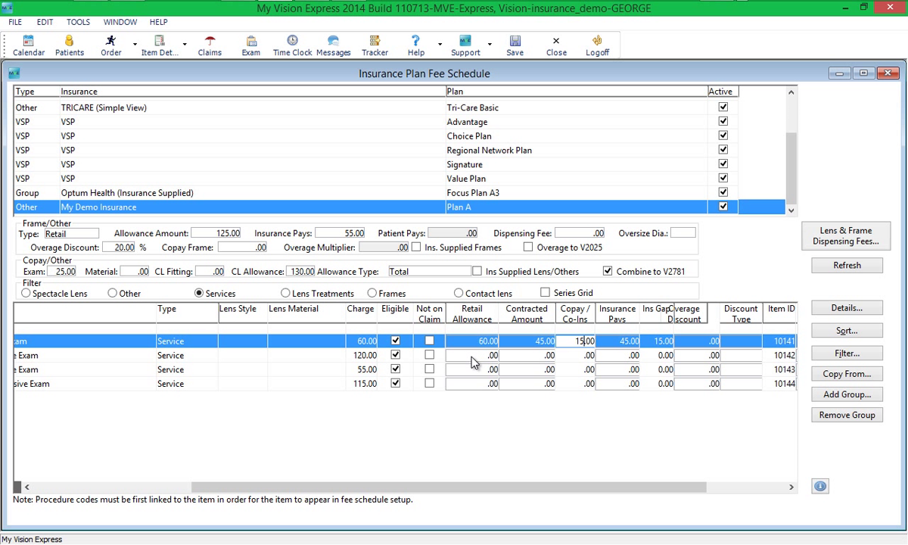
click(471, 357)
text(75)
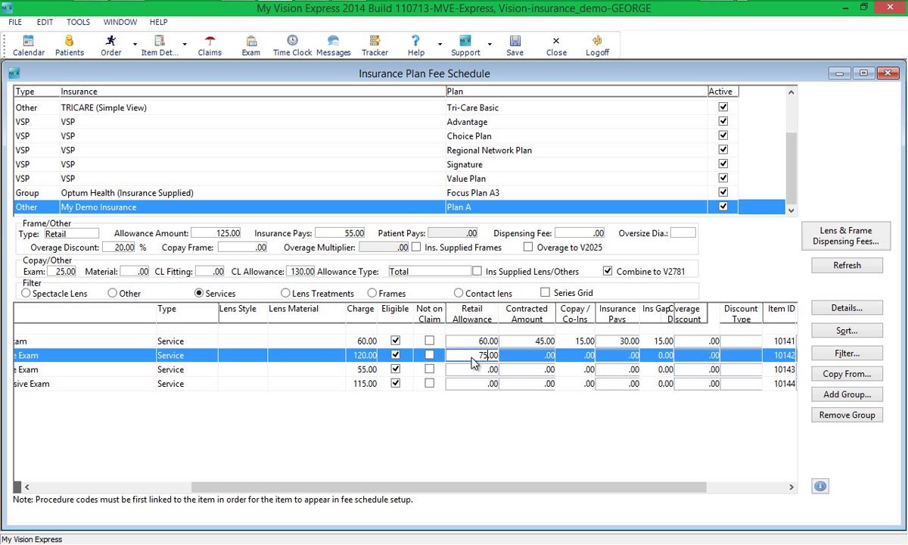
key(Tab)
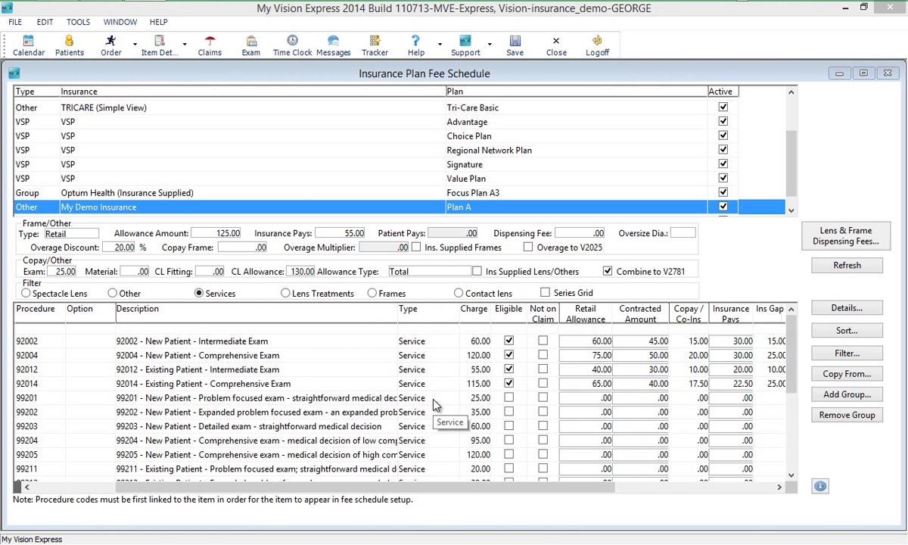
Give 99201–99205 65.00 retail, 25.00 contracted and insurance-pays, mark them eligible, then show Plan B
click(433, 403)
shift+click(397, 455)
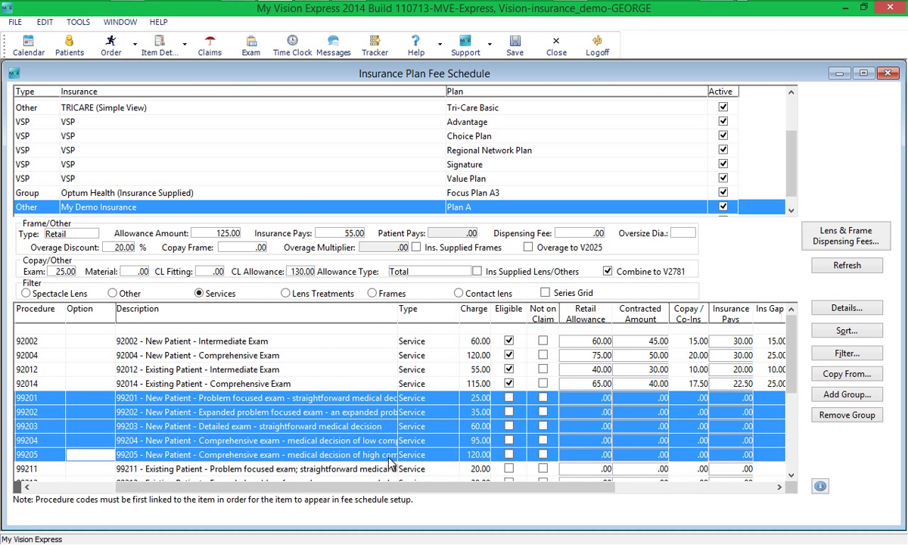
click(847, 308)
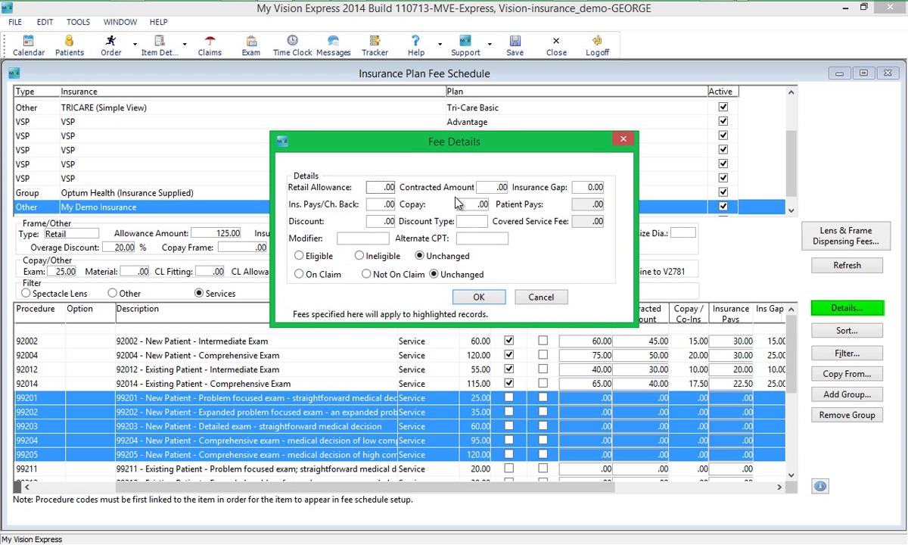
text(65)
key(Tab)
text(25)
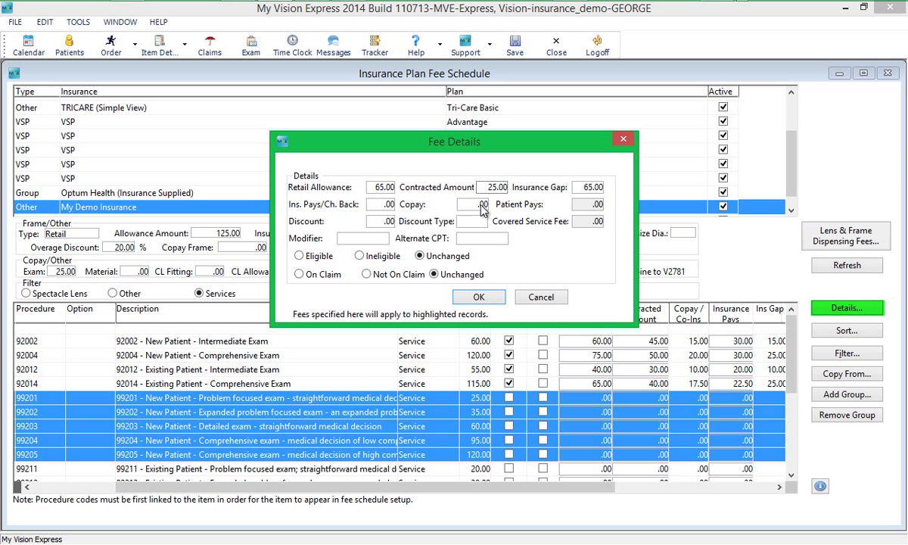
click(373, 205)
text(25)
click(298, 256)
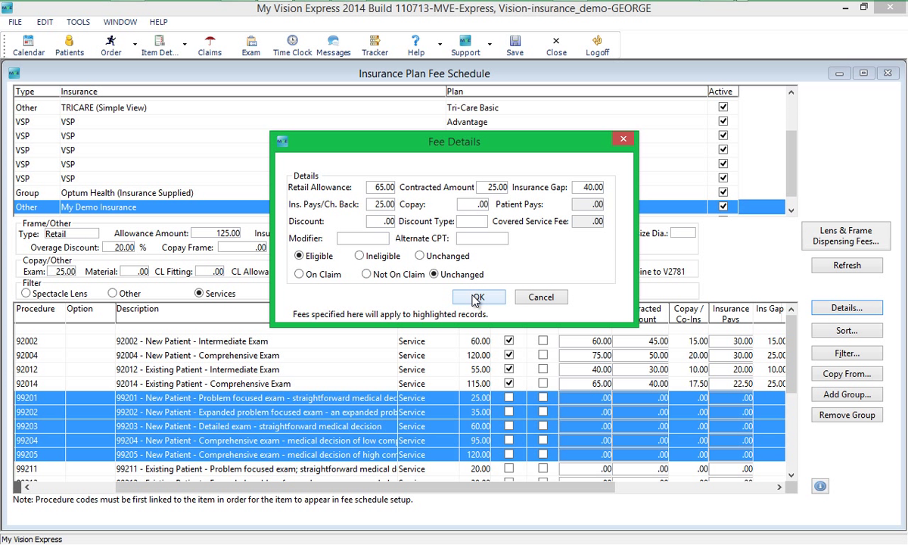
click(477, 298)
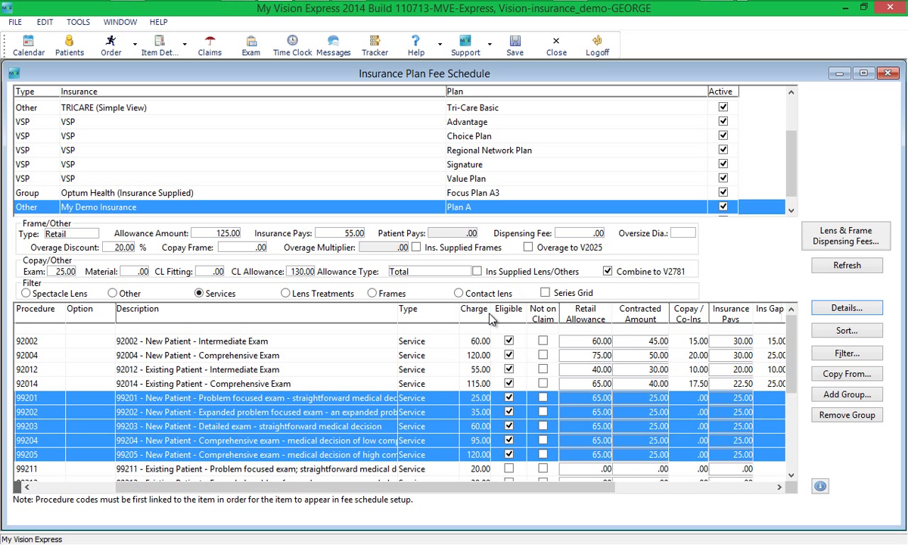
click(216, 215)
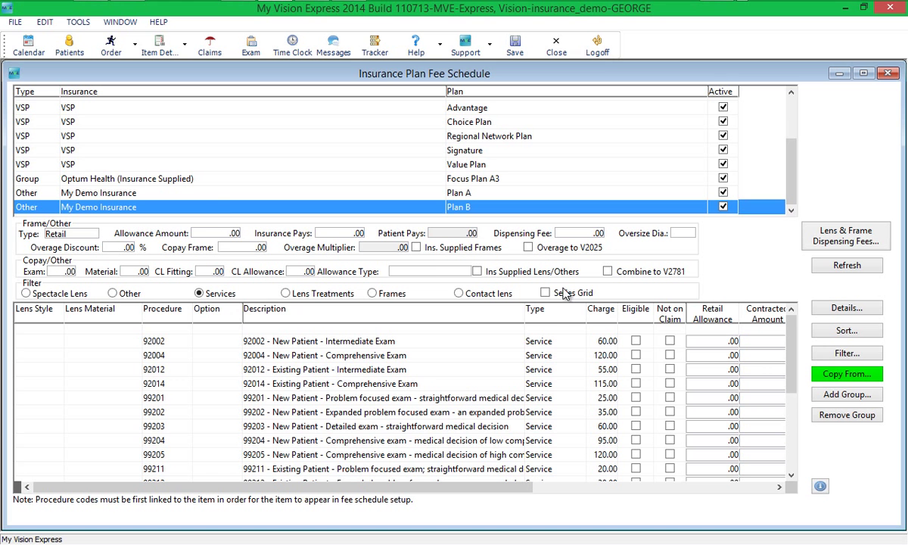
Copy My Demo Insurance Plan A's fee schedule into Plan B, then open the Quick Order
click(837, 374)
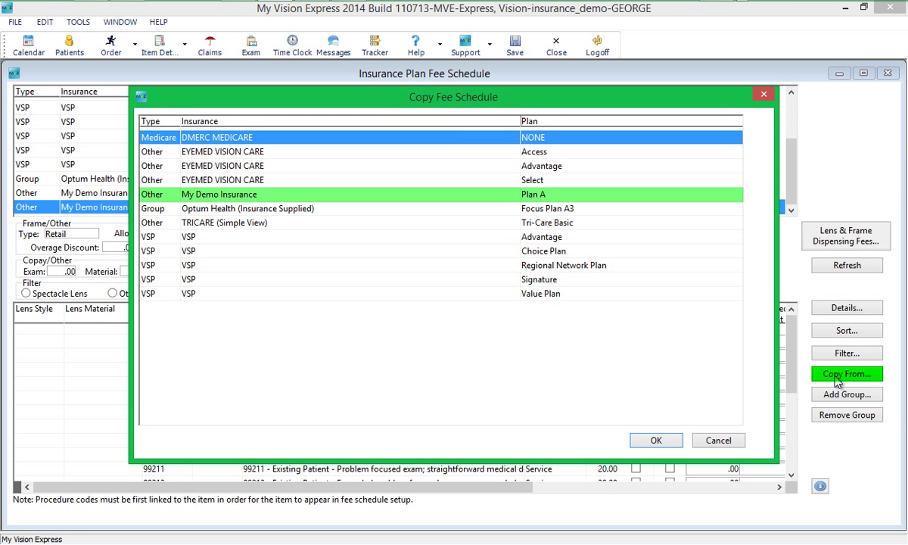
click(549, 195)
click(667, 438)
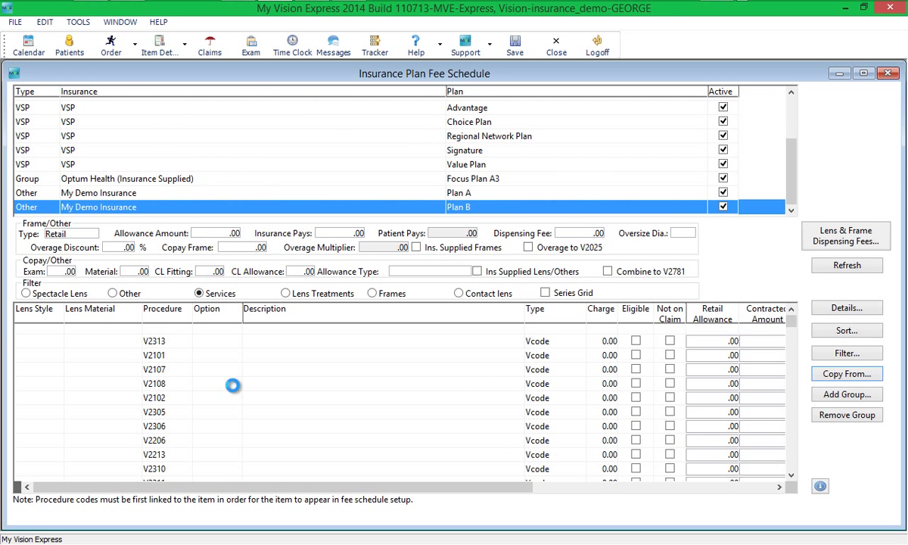
click(61, 295)
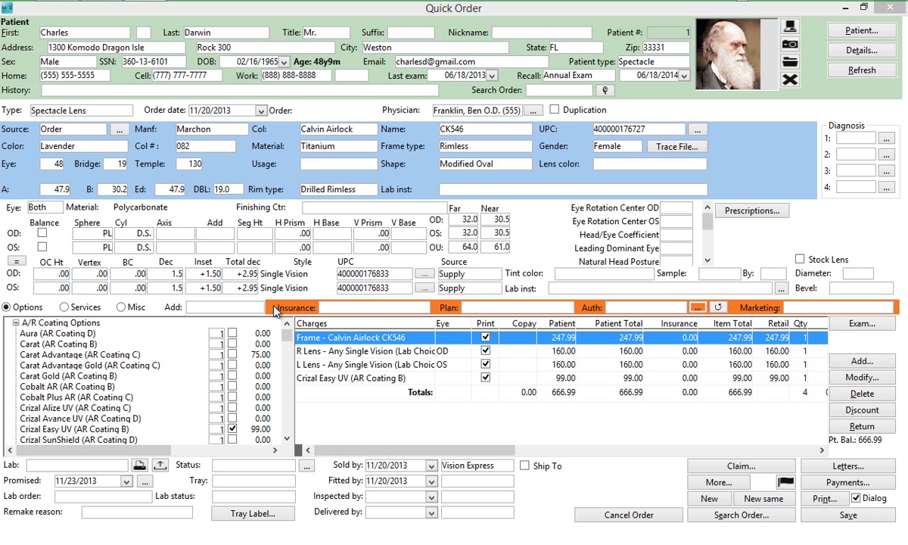
Set the Quick Order insurance to Secondary Vision – My Demo Insurance with Plan A (Secondary)
click(379, 308)
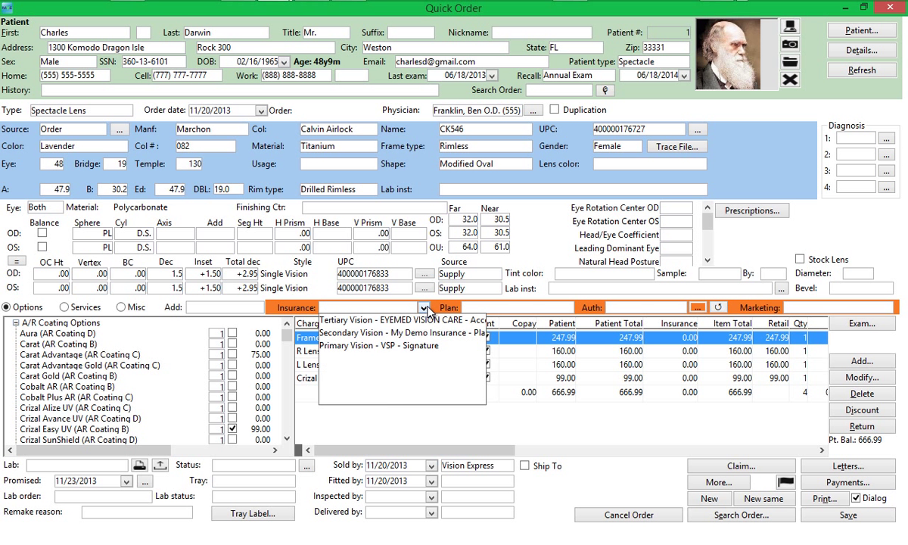
click(393, 333)
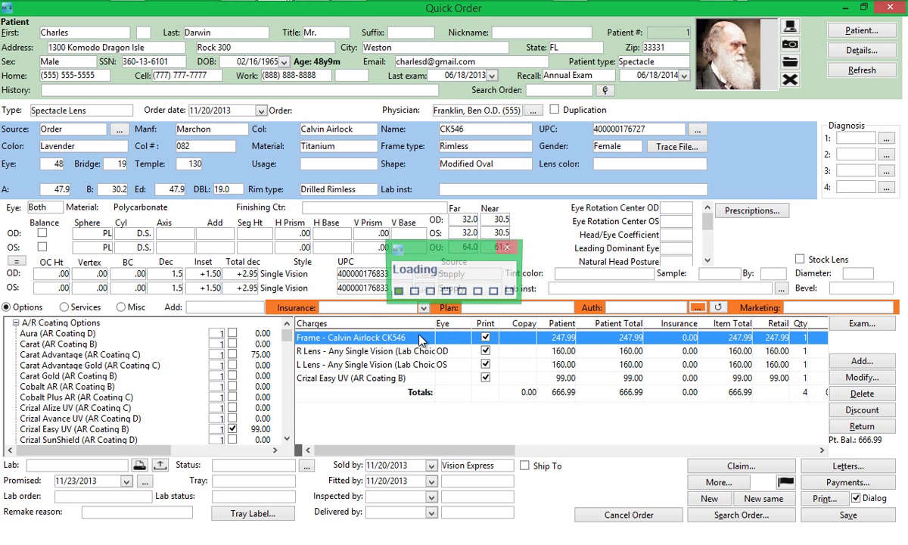
click(539, 308)
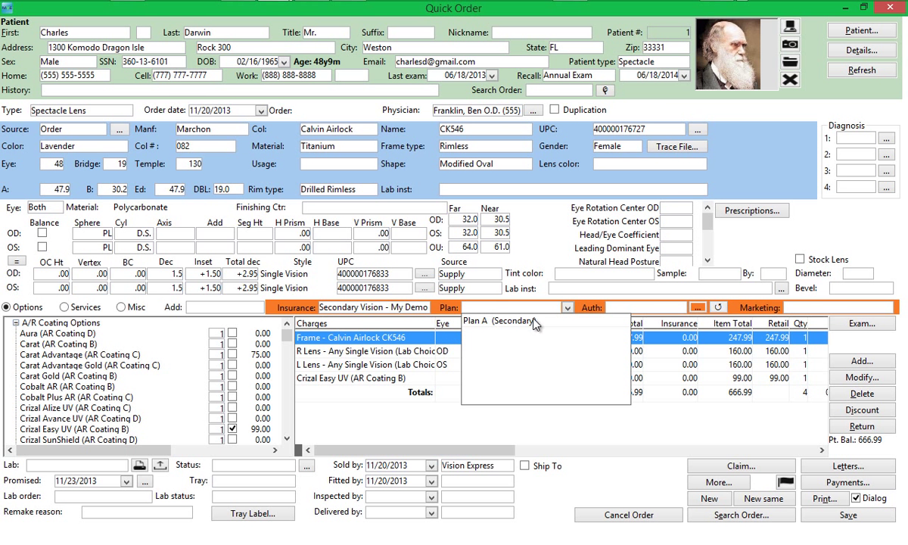
click(499, 321)
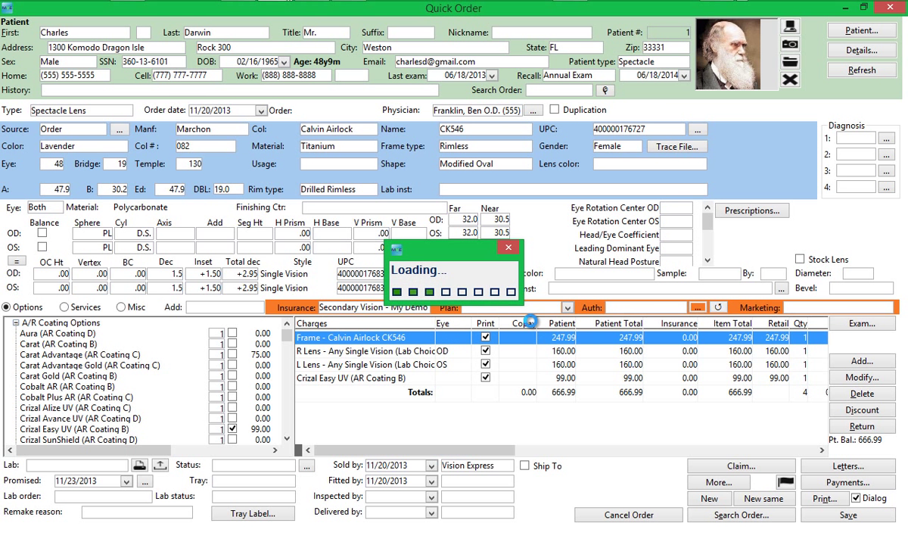